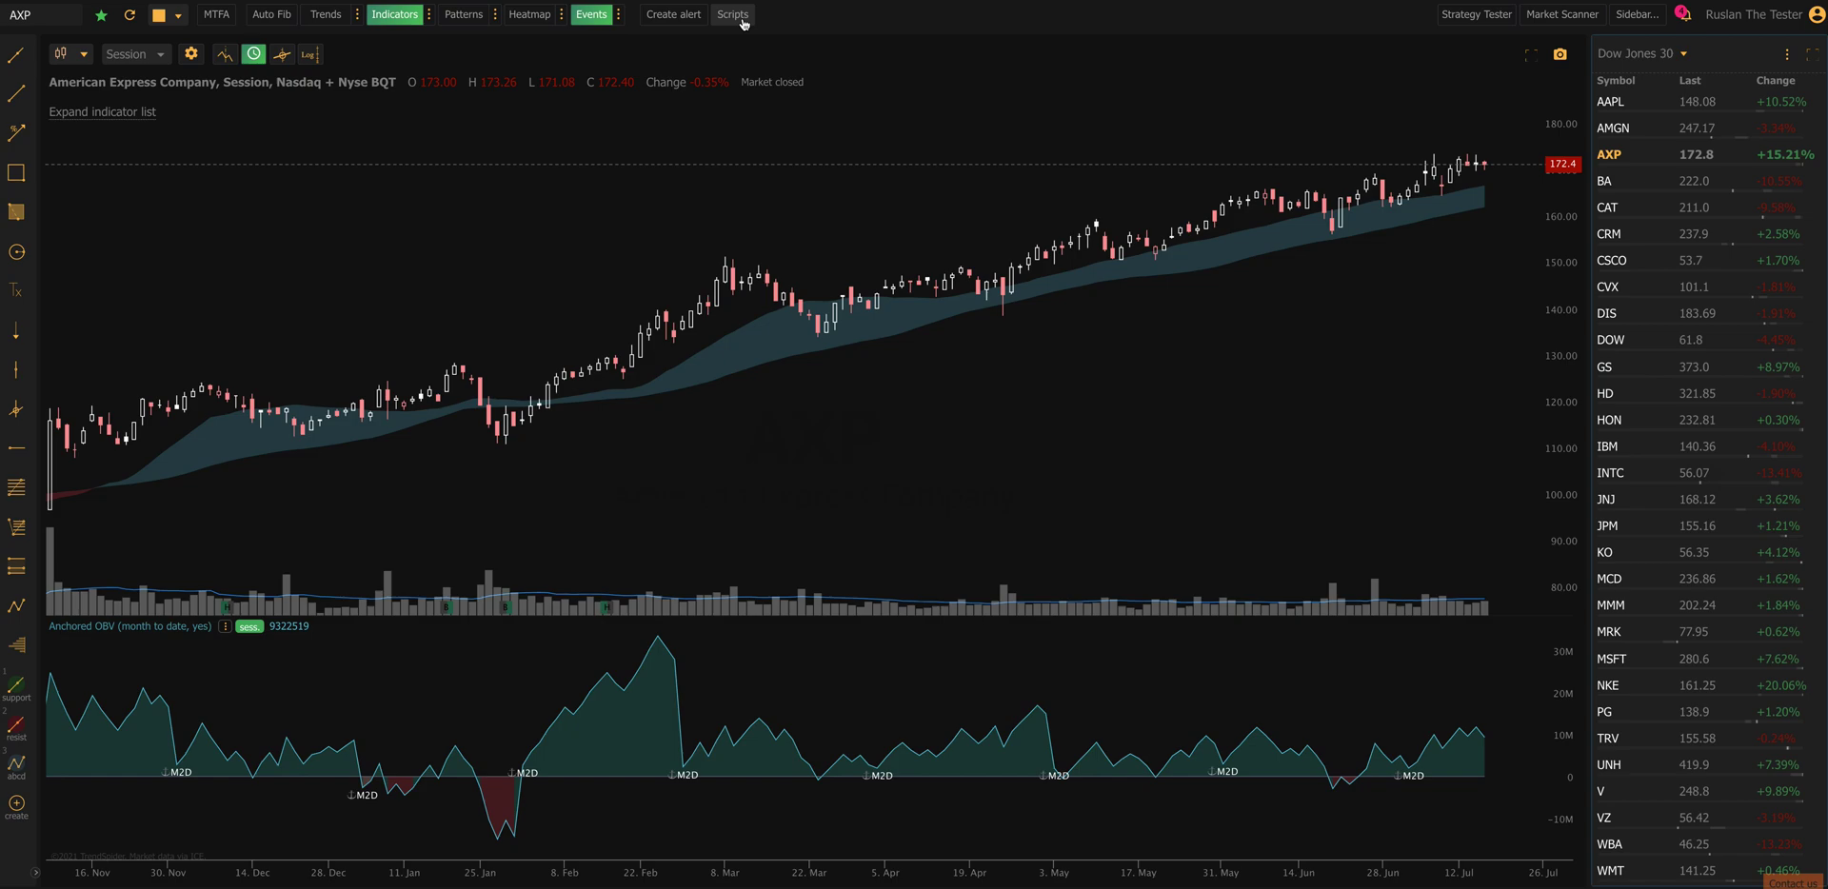
- Start a new script template with a condition that daily RSI is greater than a constant value
left_click(743, 21)
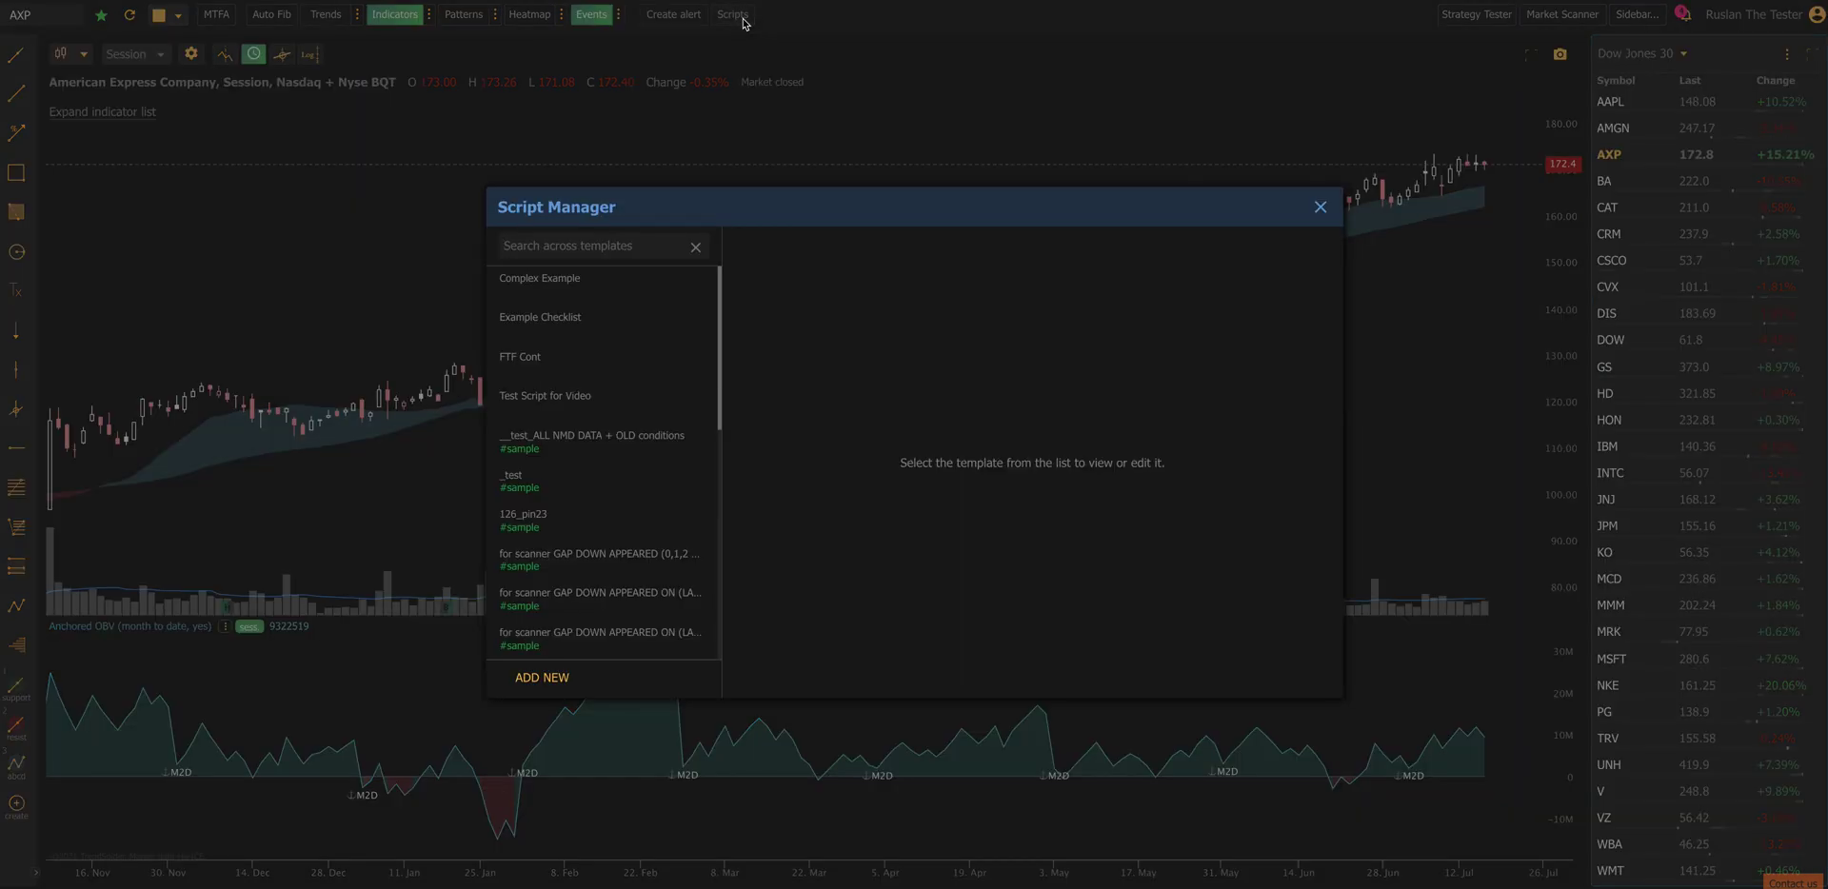
left_click(544, 679)
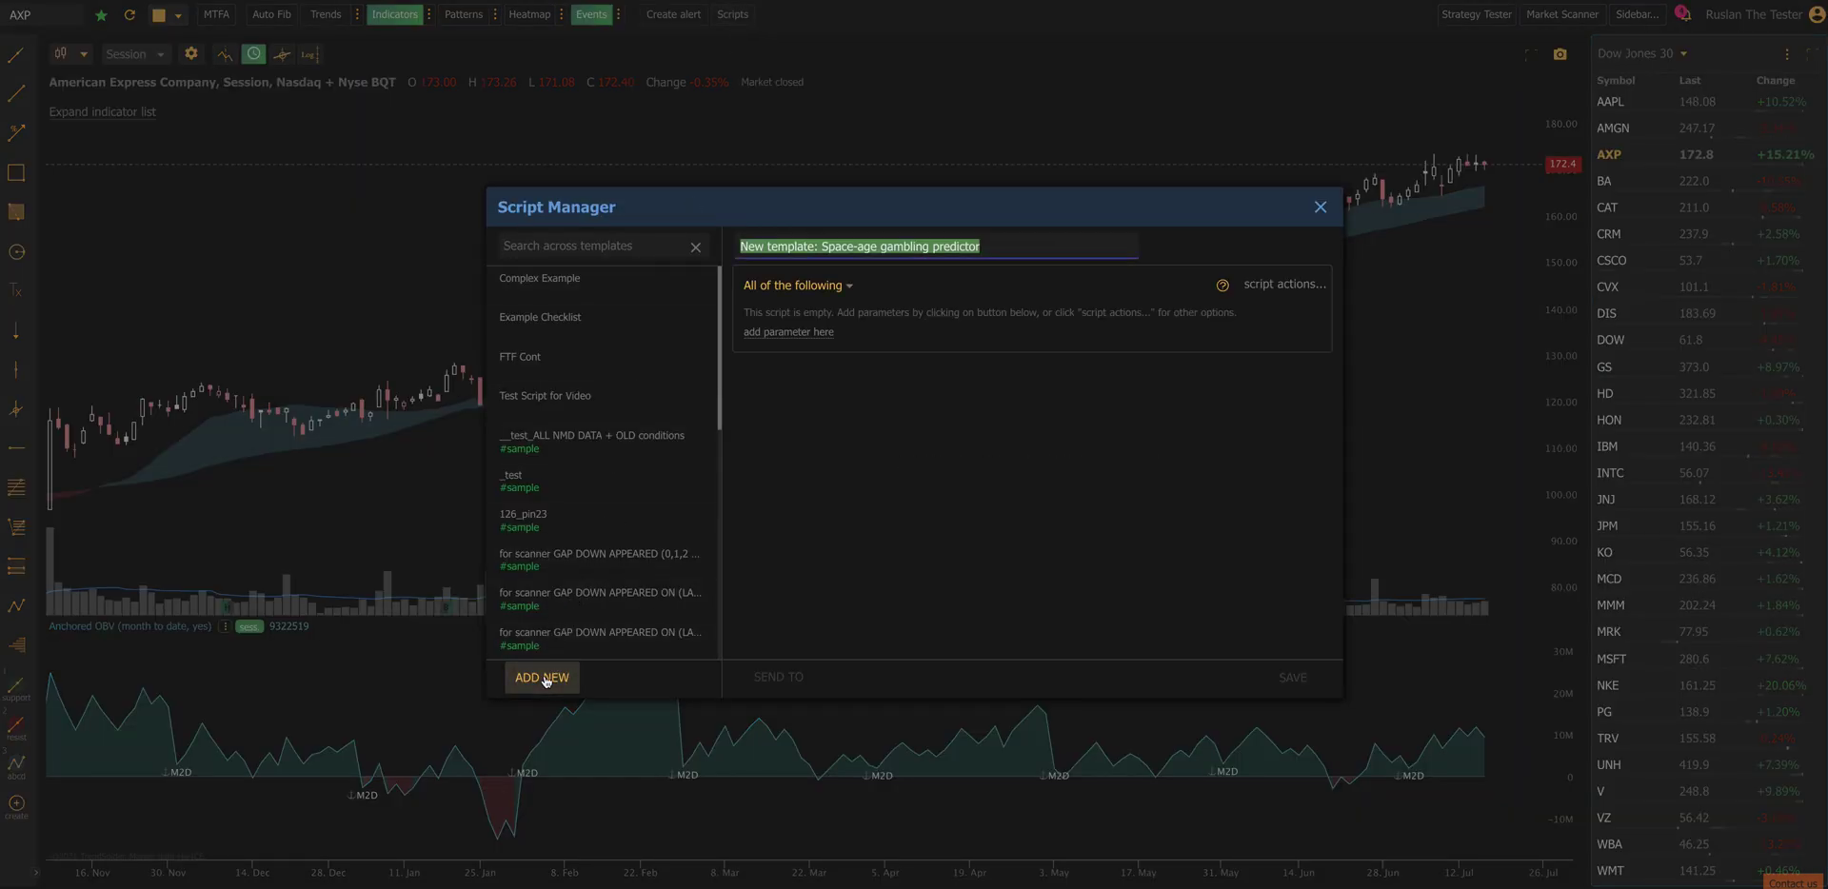
left_click(821, 334)
left_click(821, 343)
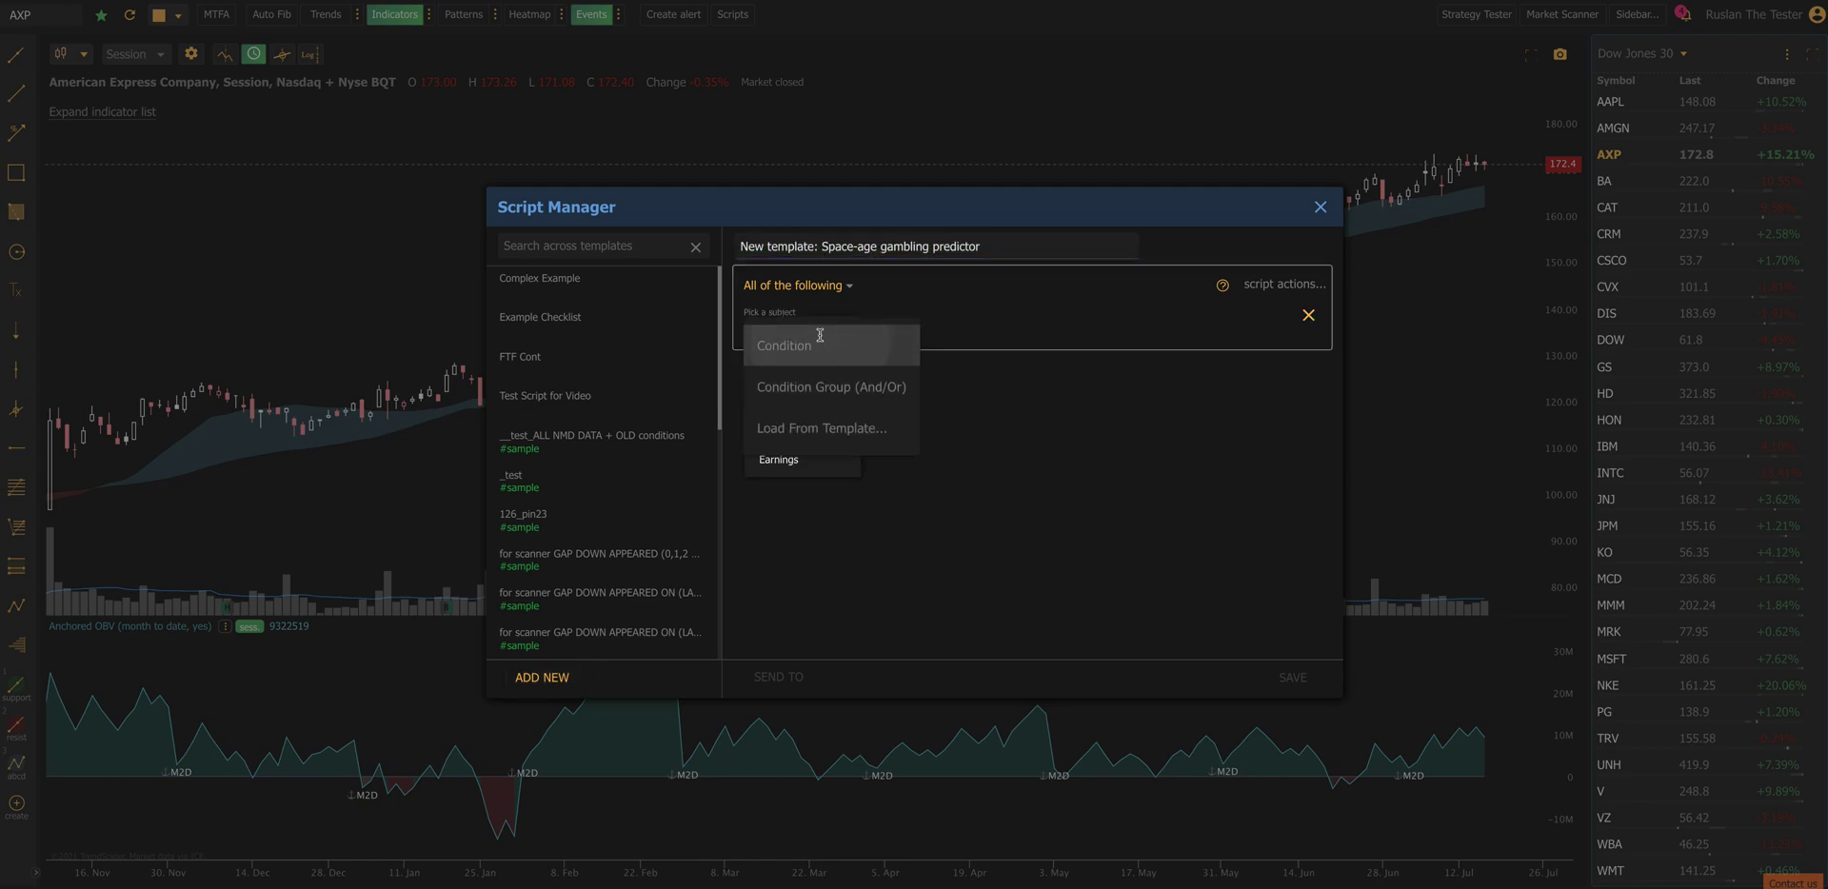
left_click(780, 399)
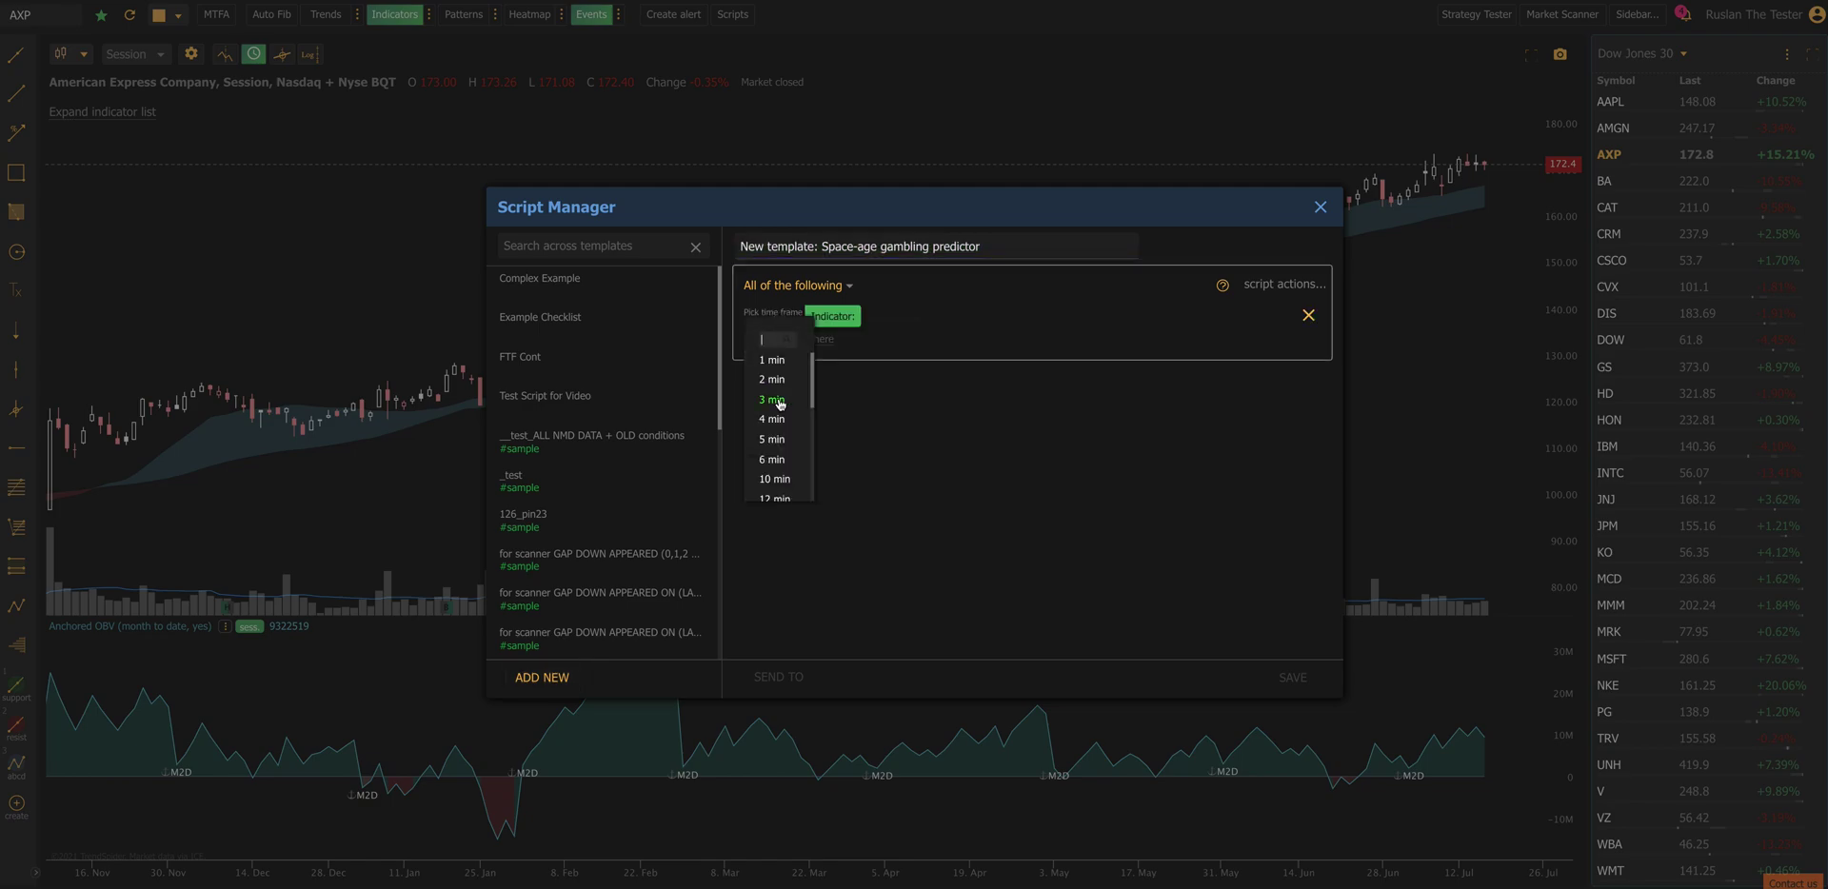
left_click(780, 401)
type("rsi")
left_click(914, 360)
left_click(1043, 385)
left_click(1140, 387)
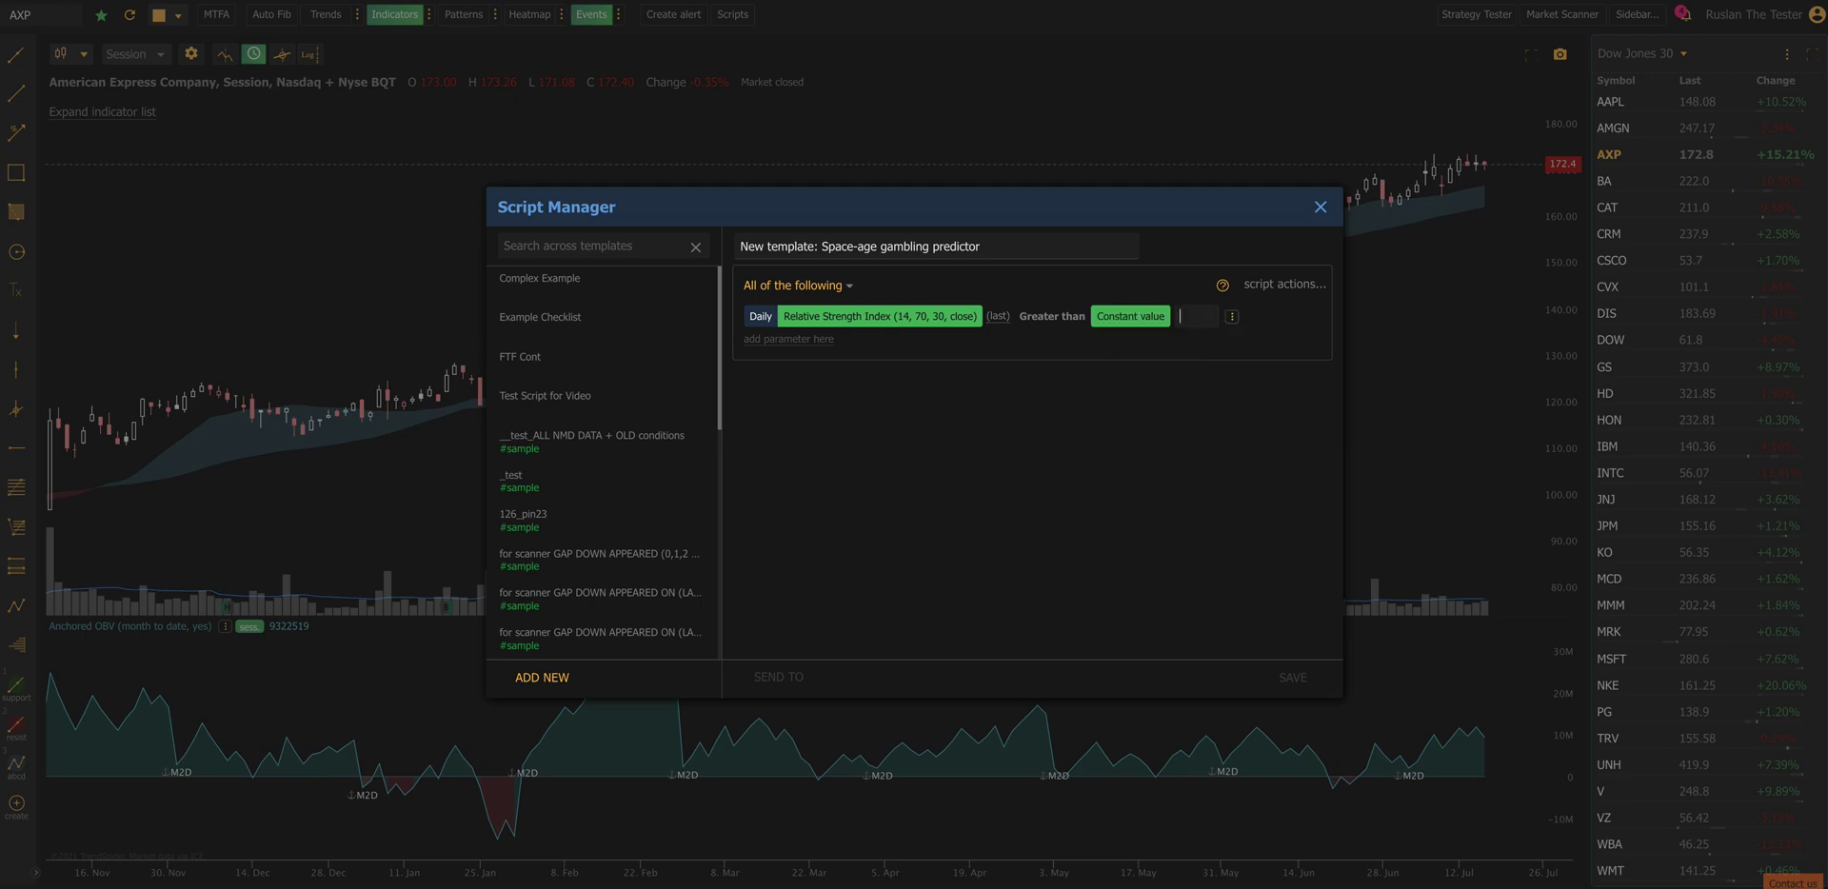
- Set the RSI threshold to 70 and add a new condition on the 5 min EMA
type("70")
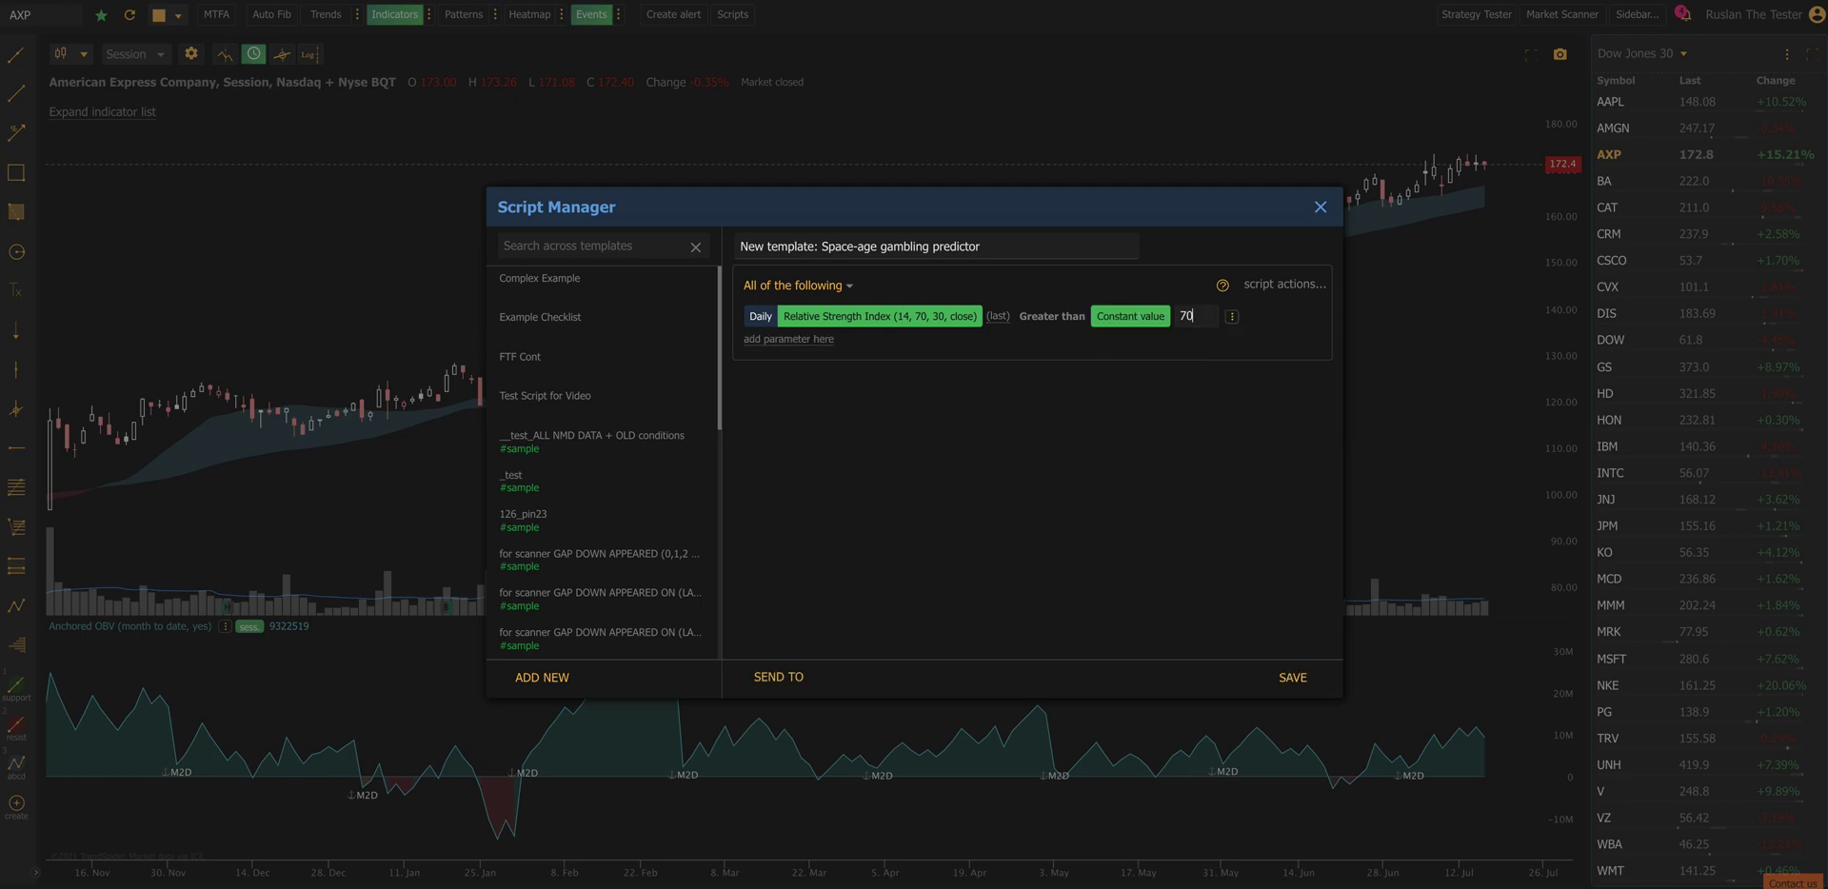
left_click(779, 341)
left_click(779, 352)
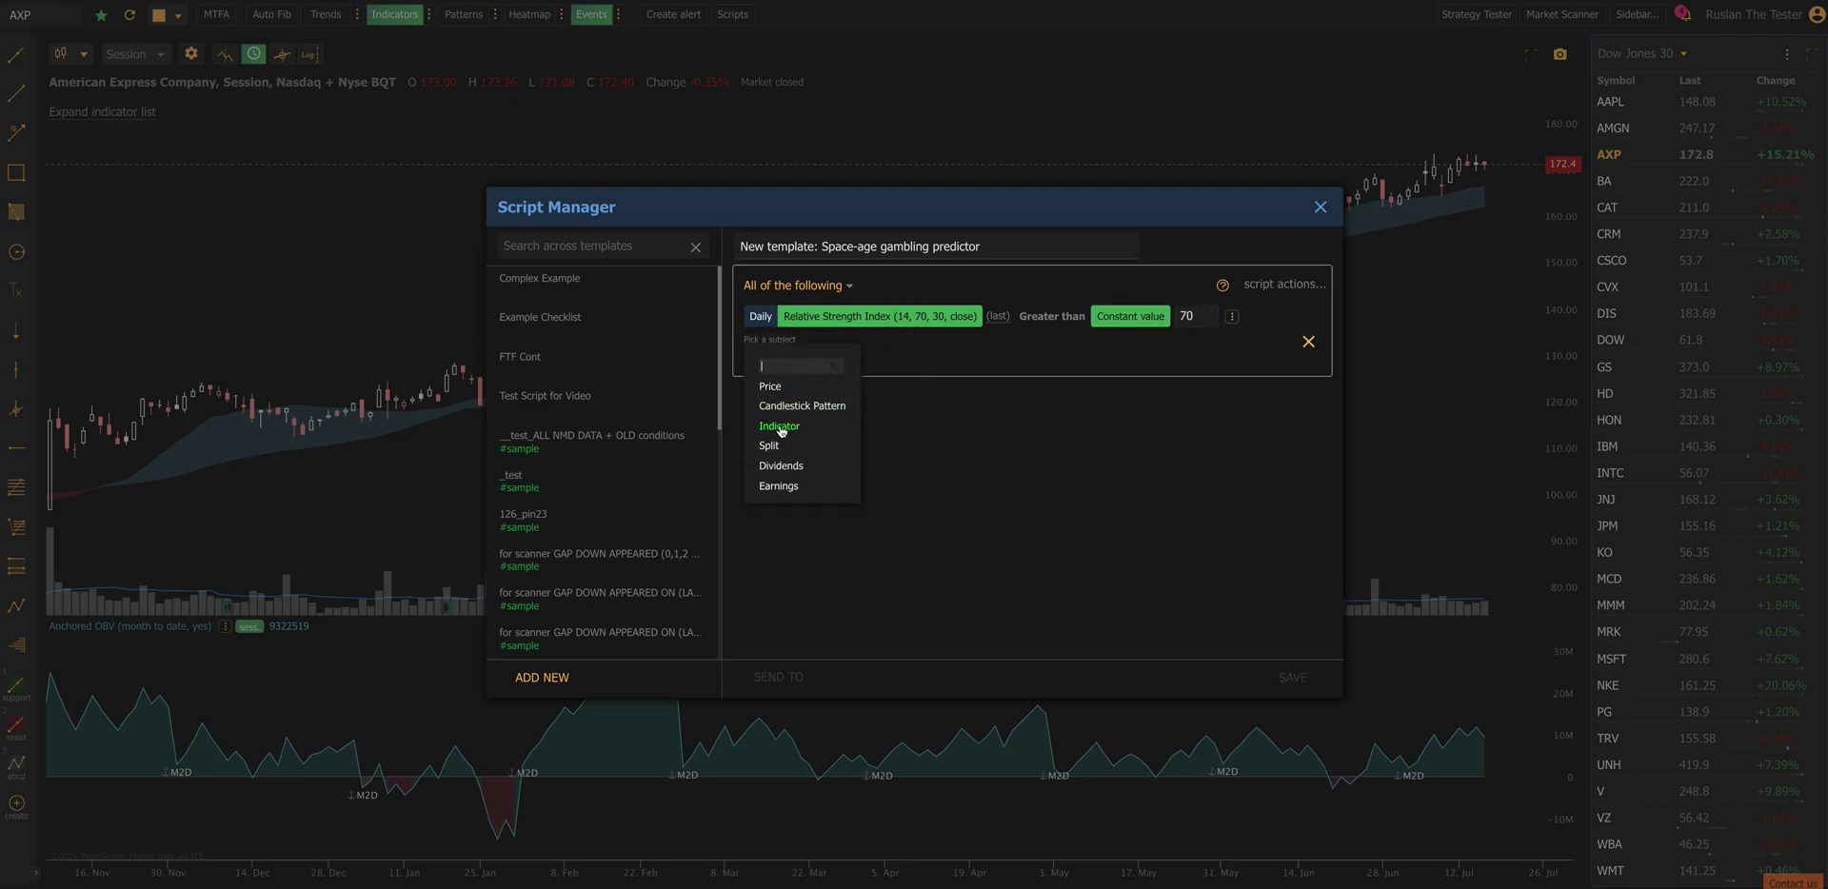
left_click(779, 427)
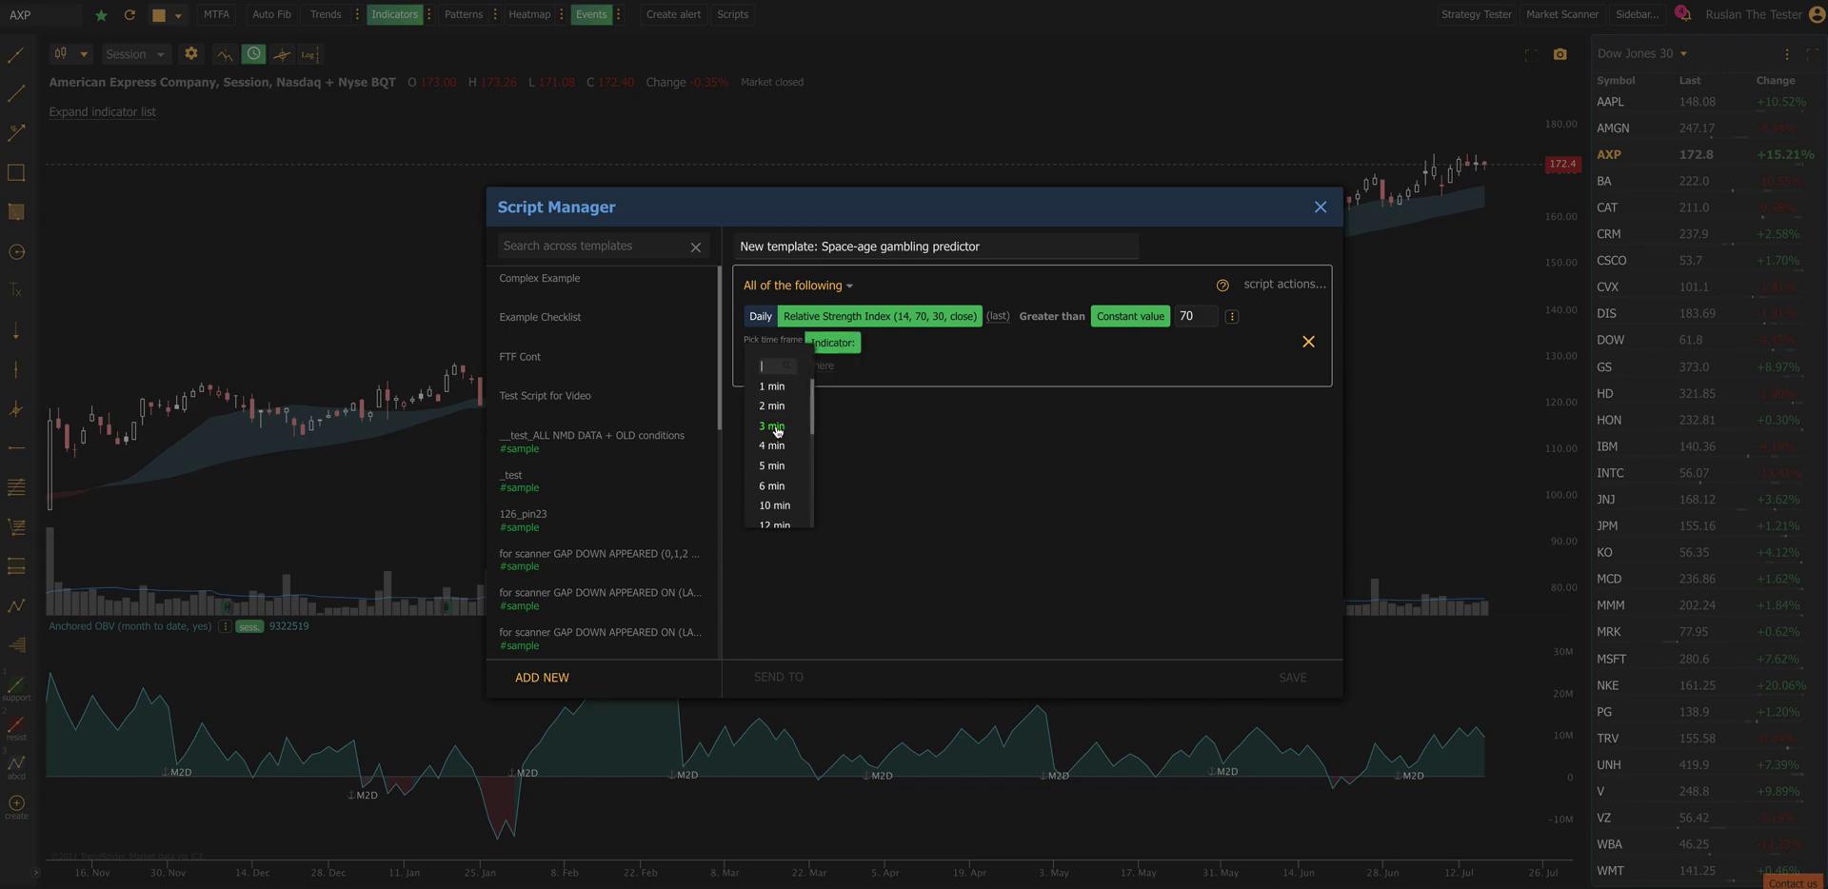
left_click(771, 466)
type("ema")
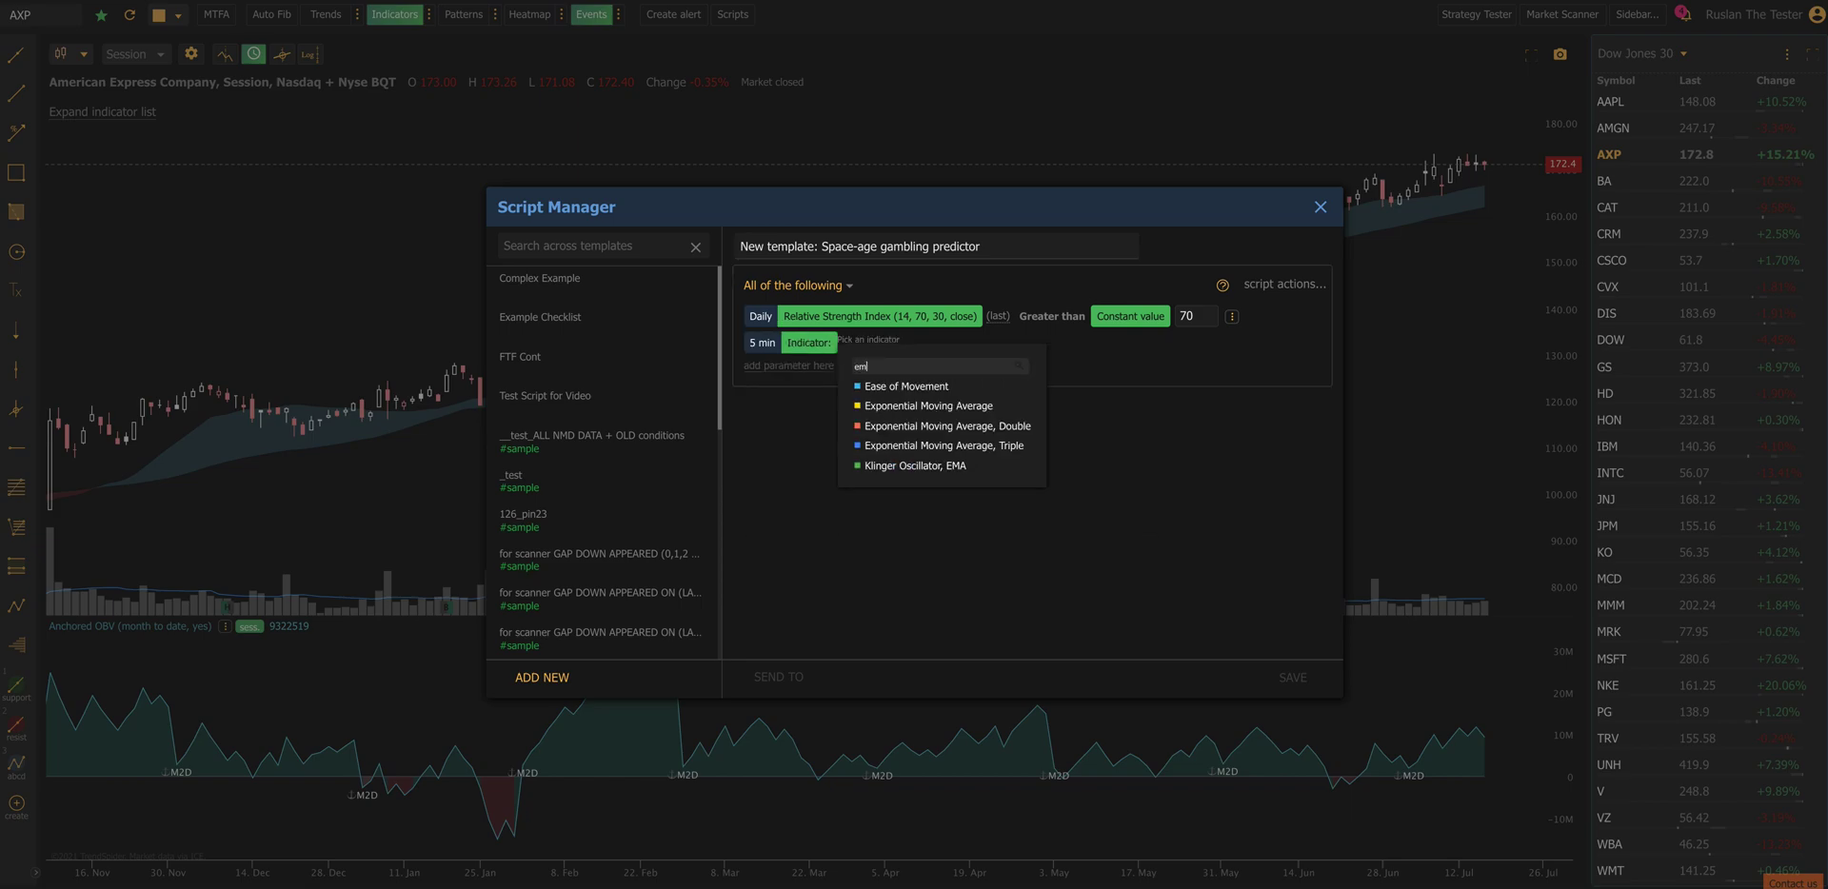
left_click(904, 387)
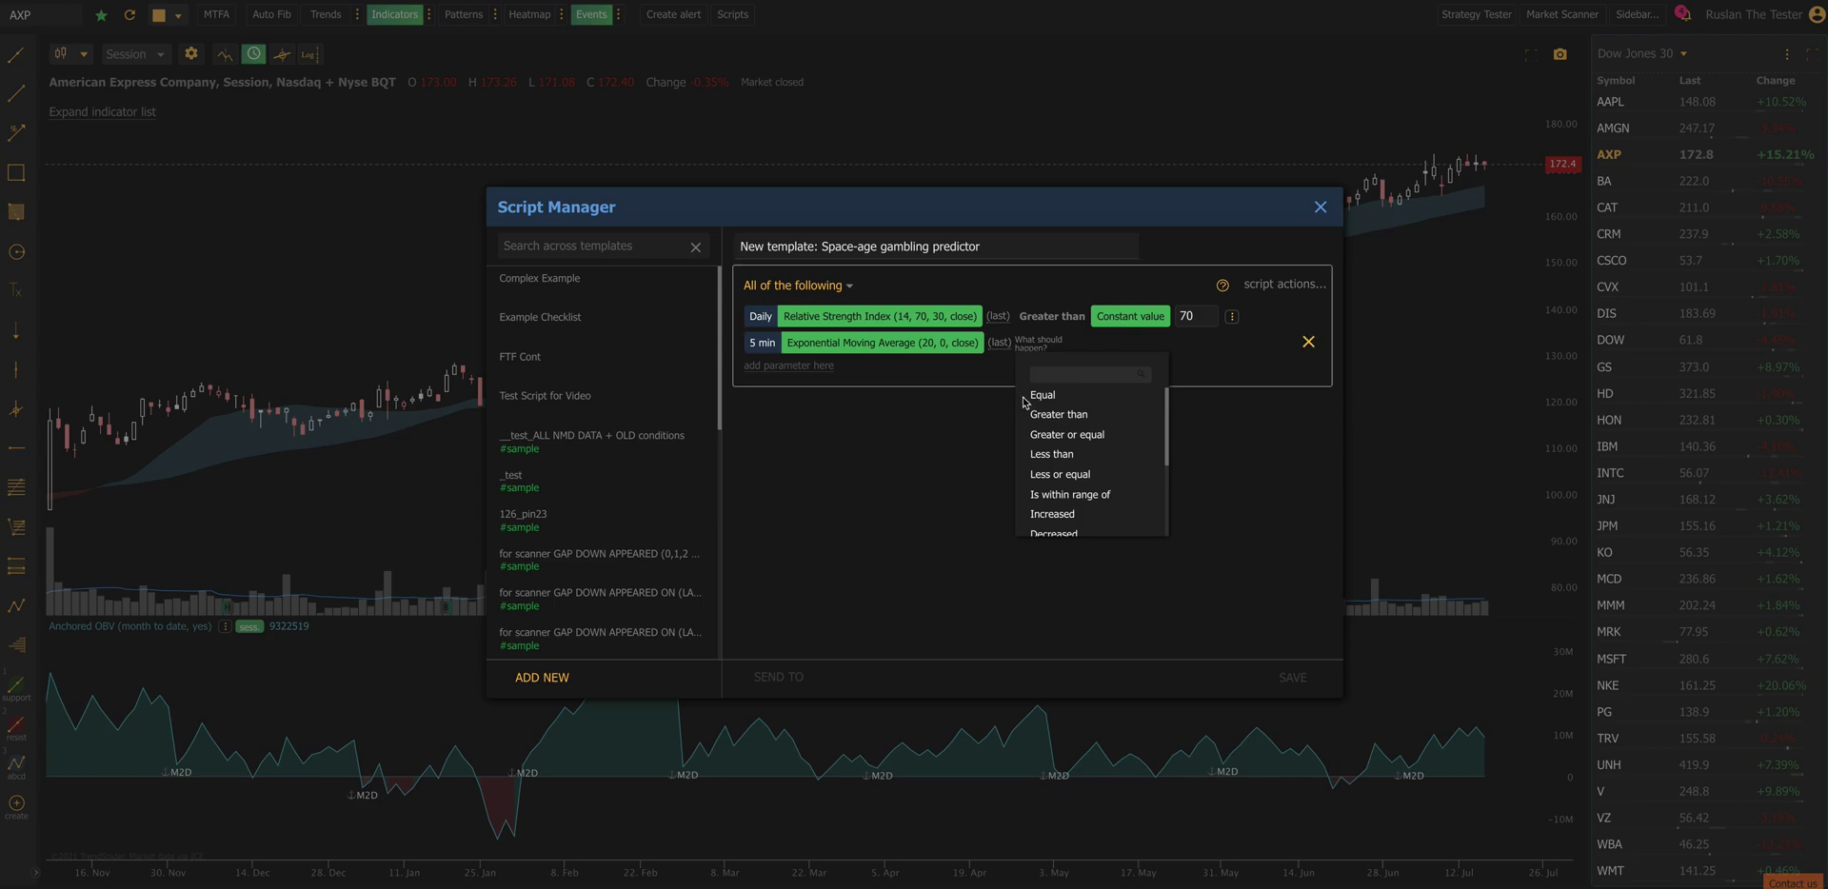
- Require the 5 min EMA(20) to be greater than a 5 min EMA with length 30
left_click(1057, 414)
left_click(1117, 400)
left_click(1121, 398)
type("ema")
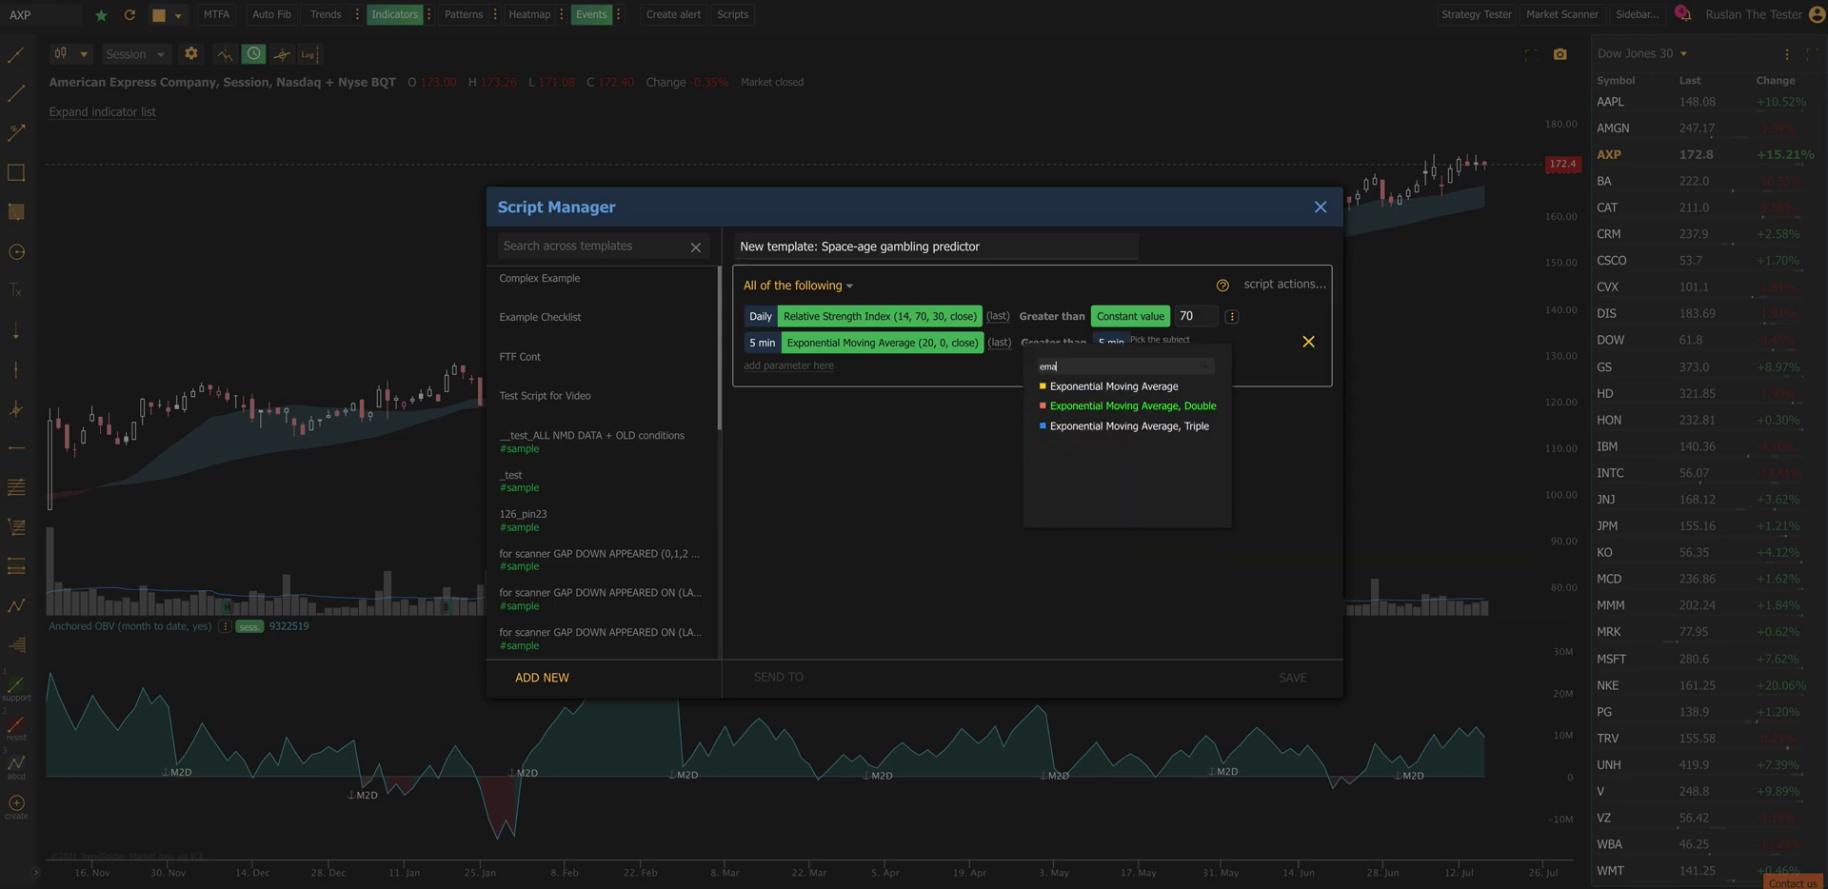
left_click(1147, 391)
left_click(866, 371)
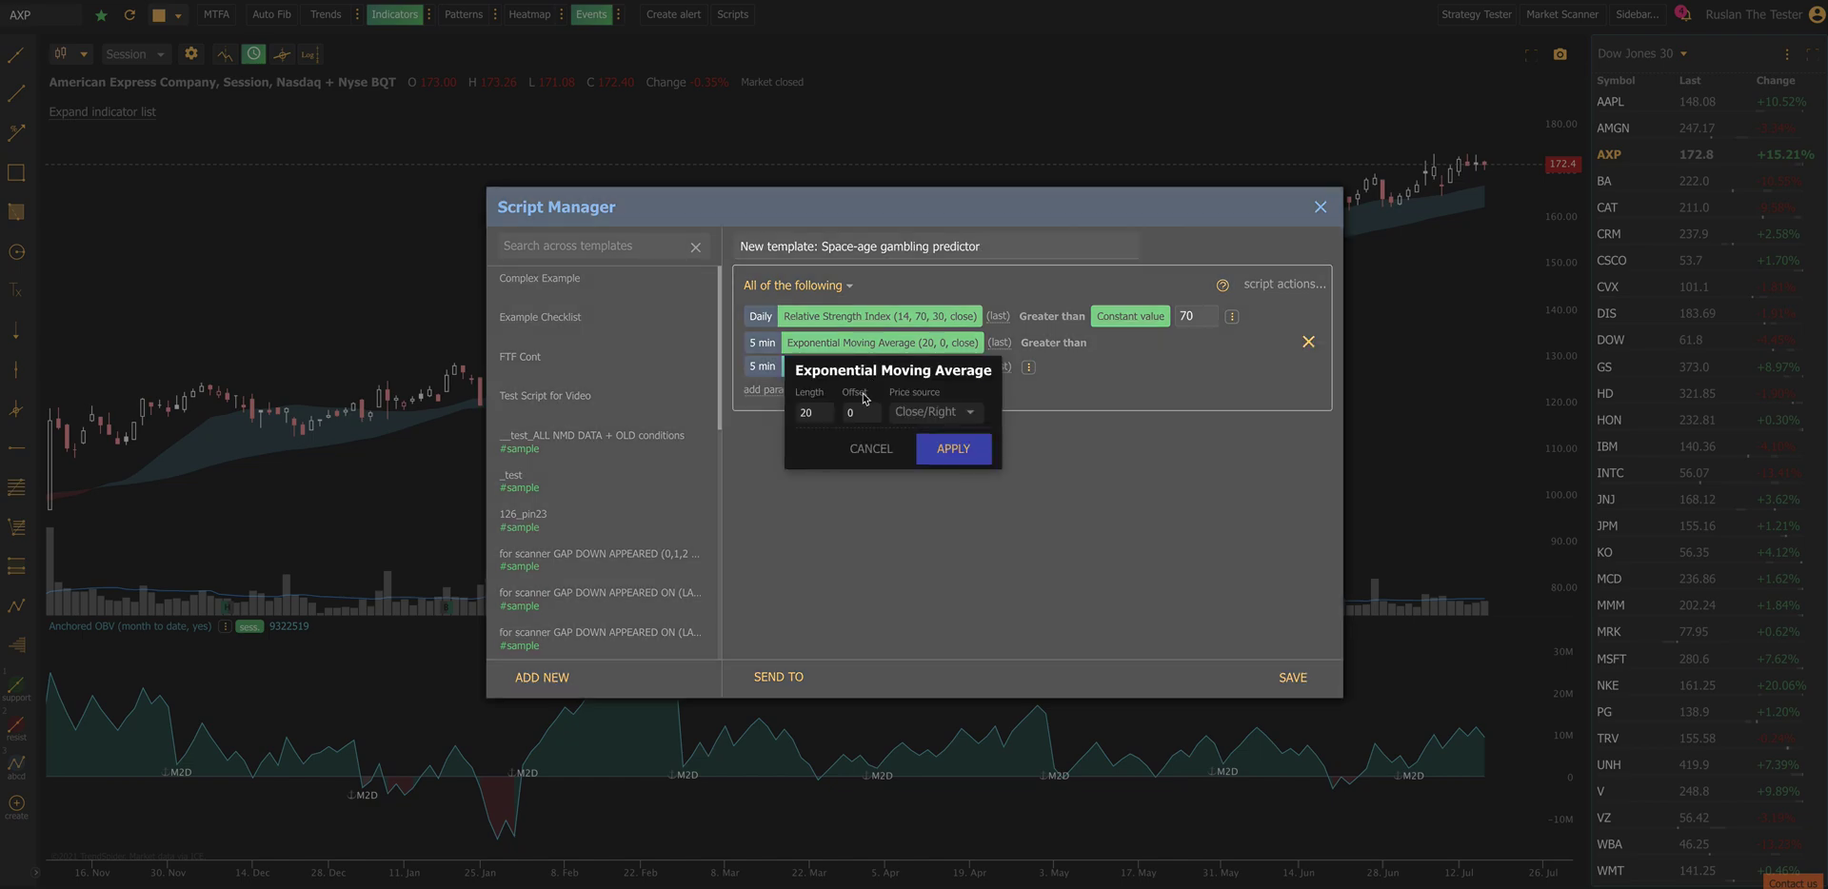
key("BackSpace")
key("BackSpace")
type("30")
left_click(936, 453)
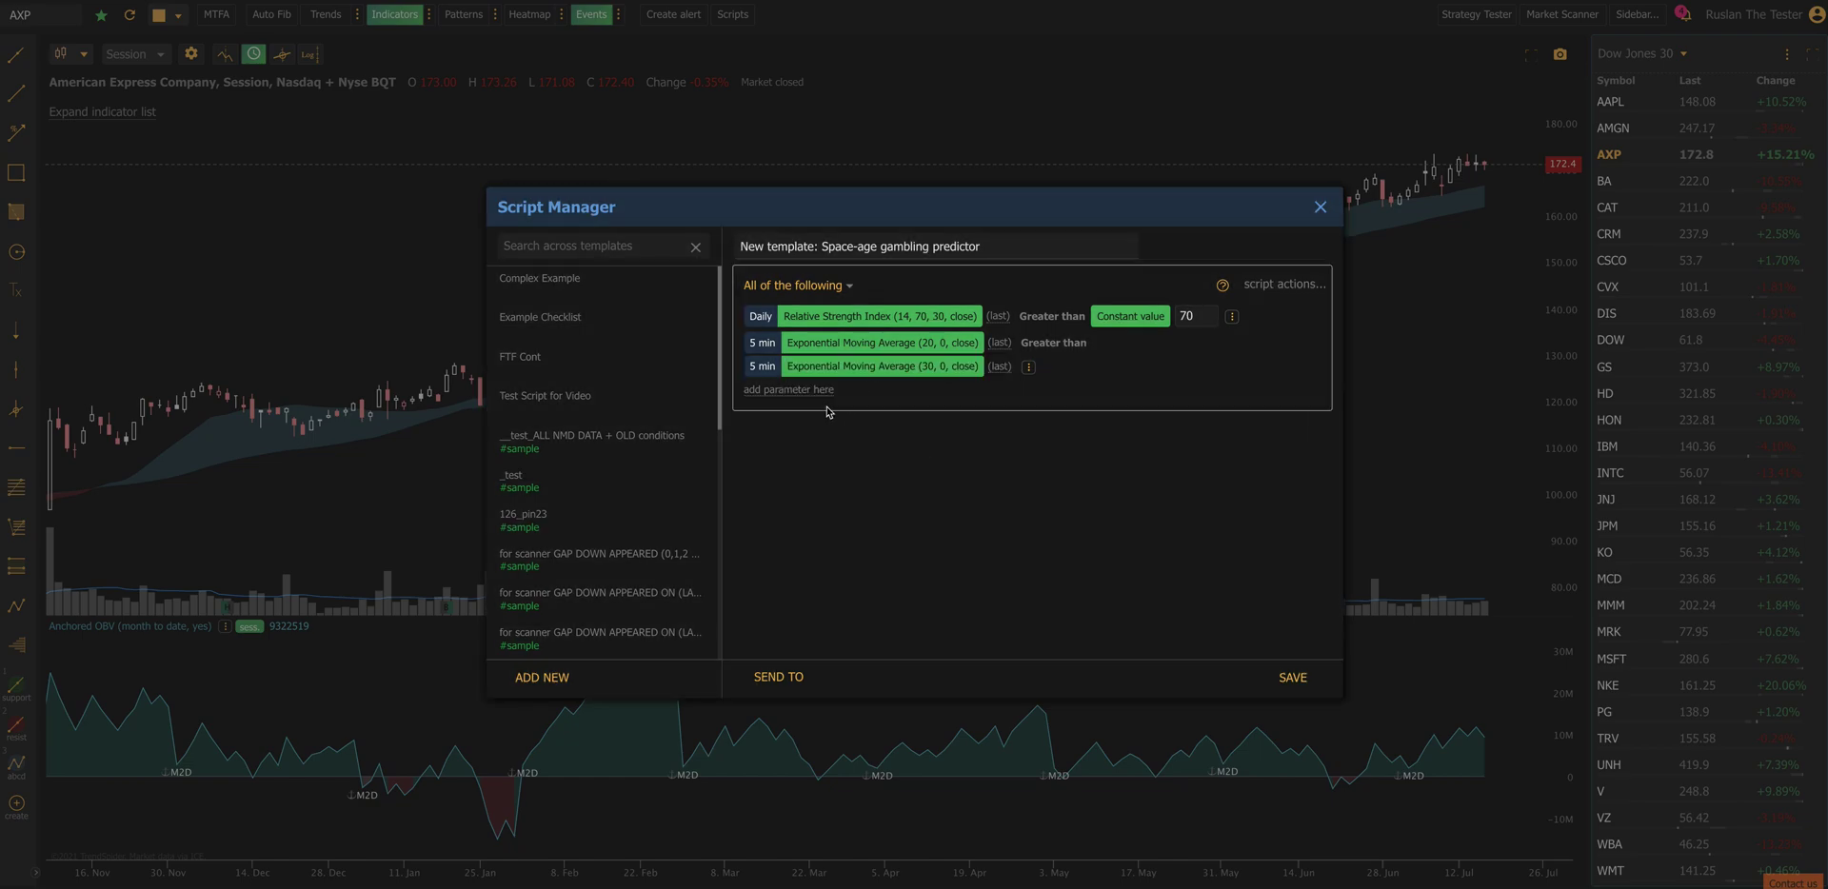
left_click(819, 391)
- Add a condition that the dividend ex-date falls within the last 30 days
left_click(822, 409)
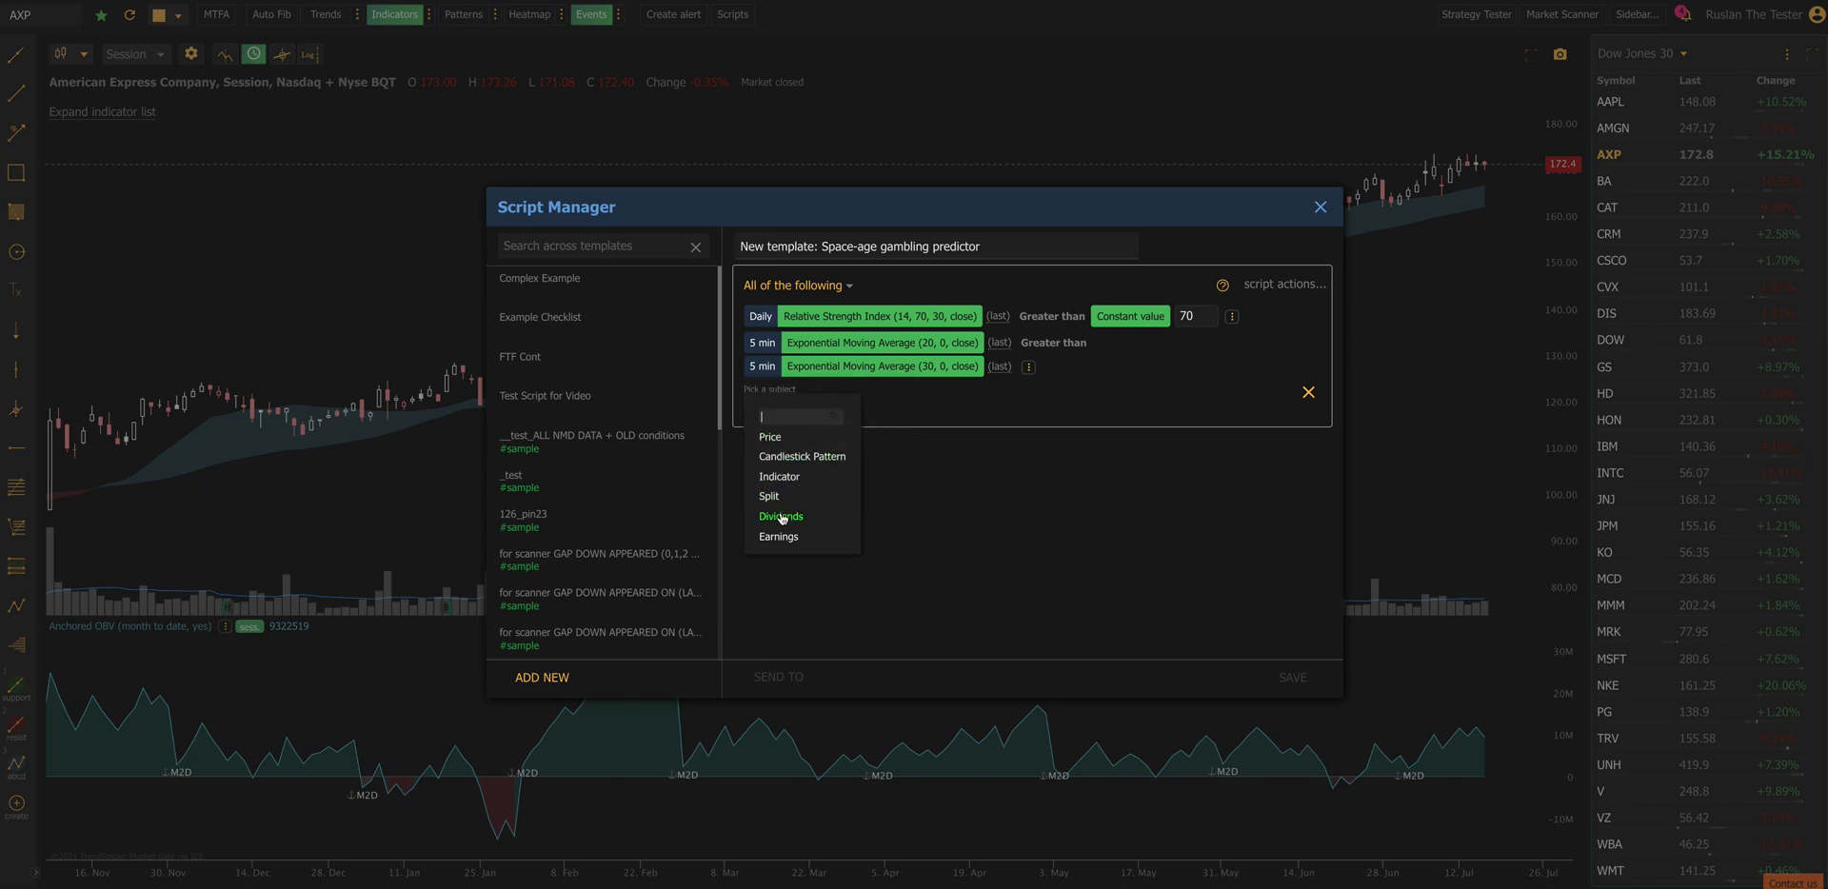
left_click(781, 515)
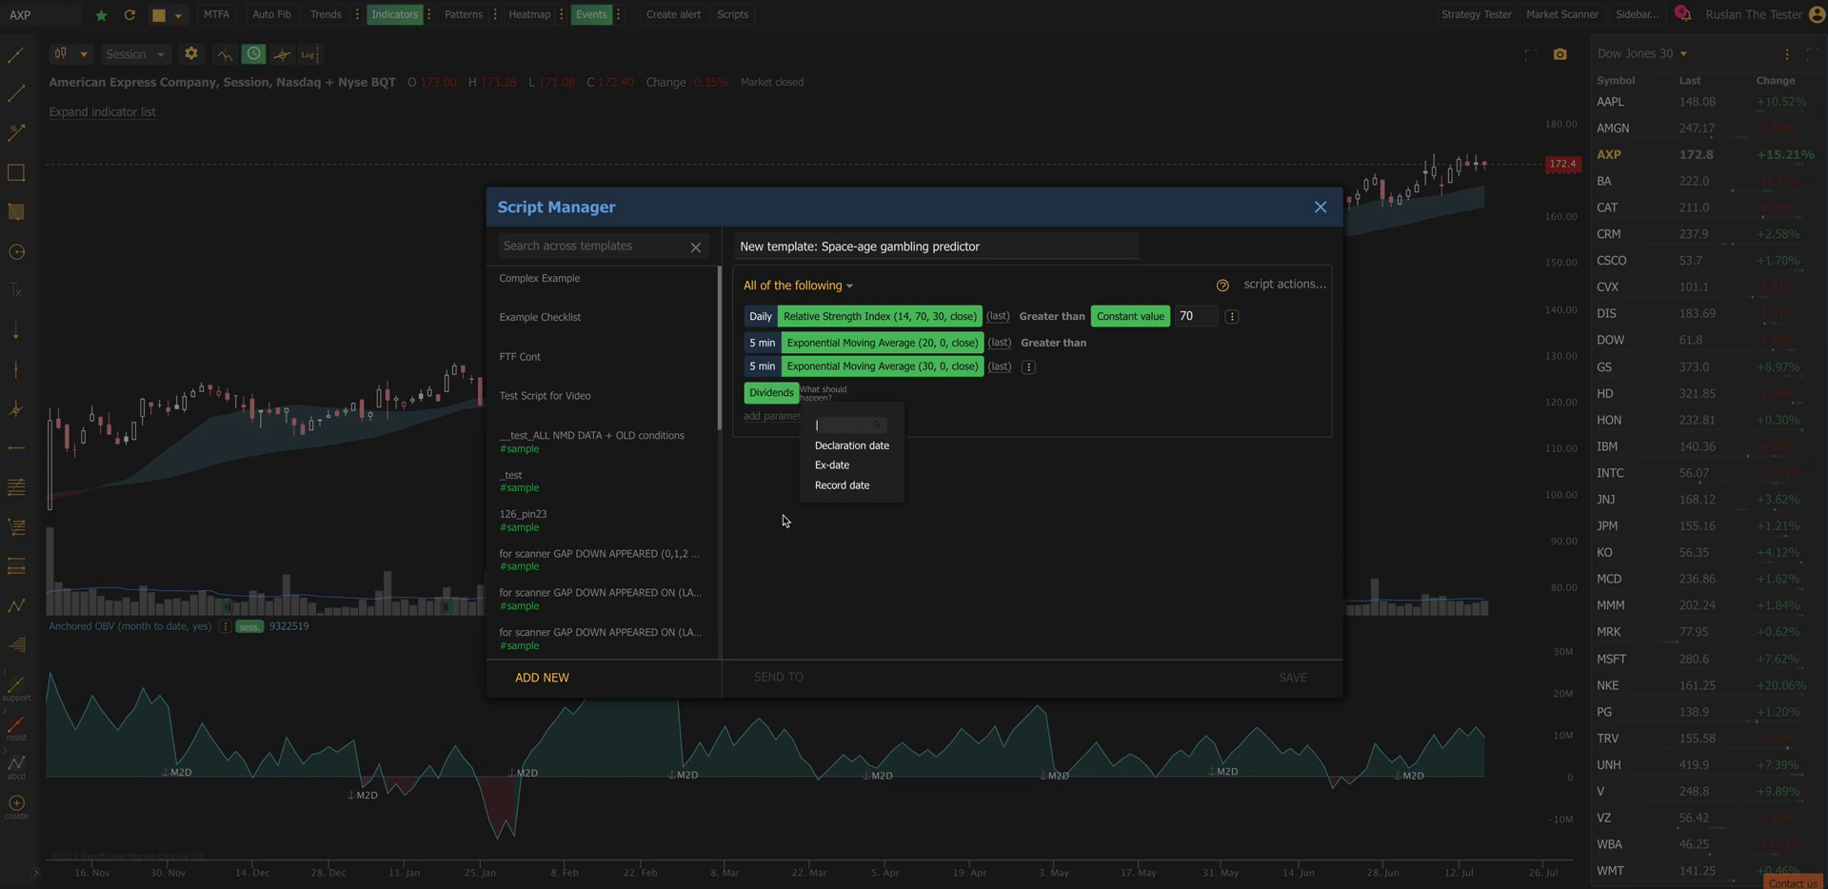
left_click(827, 465)
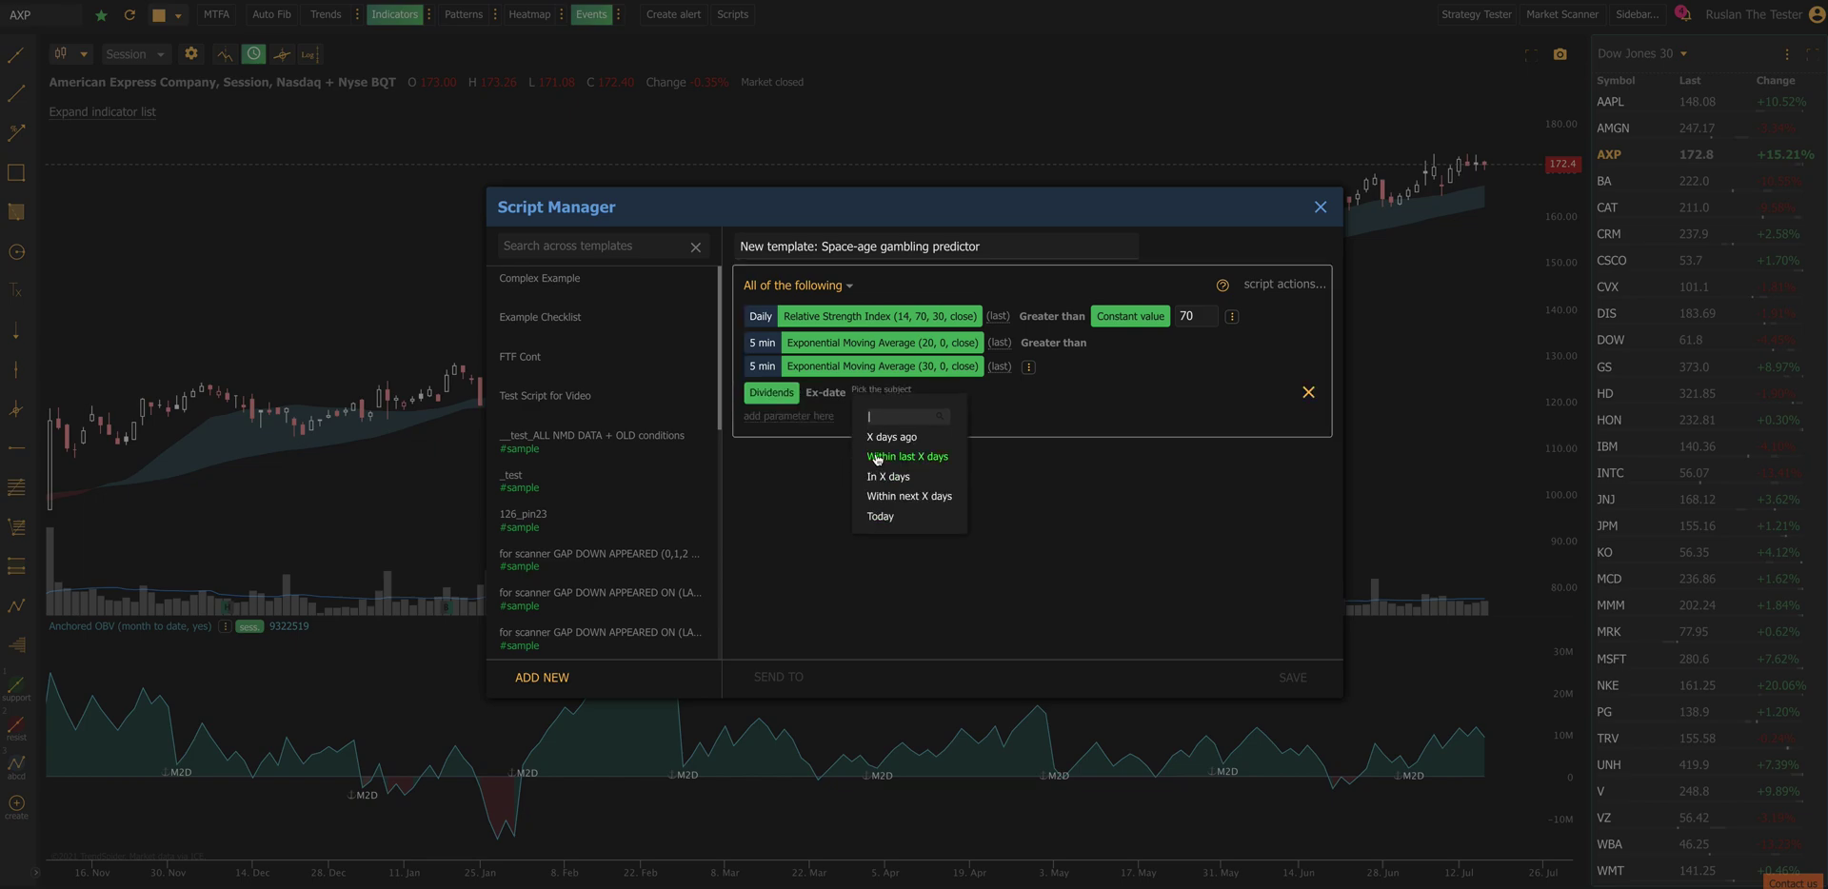
left_click(871, 456)
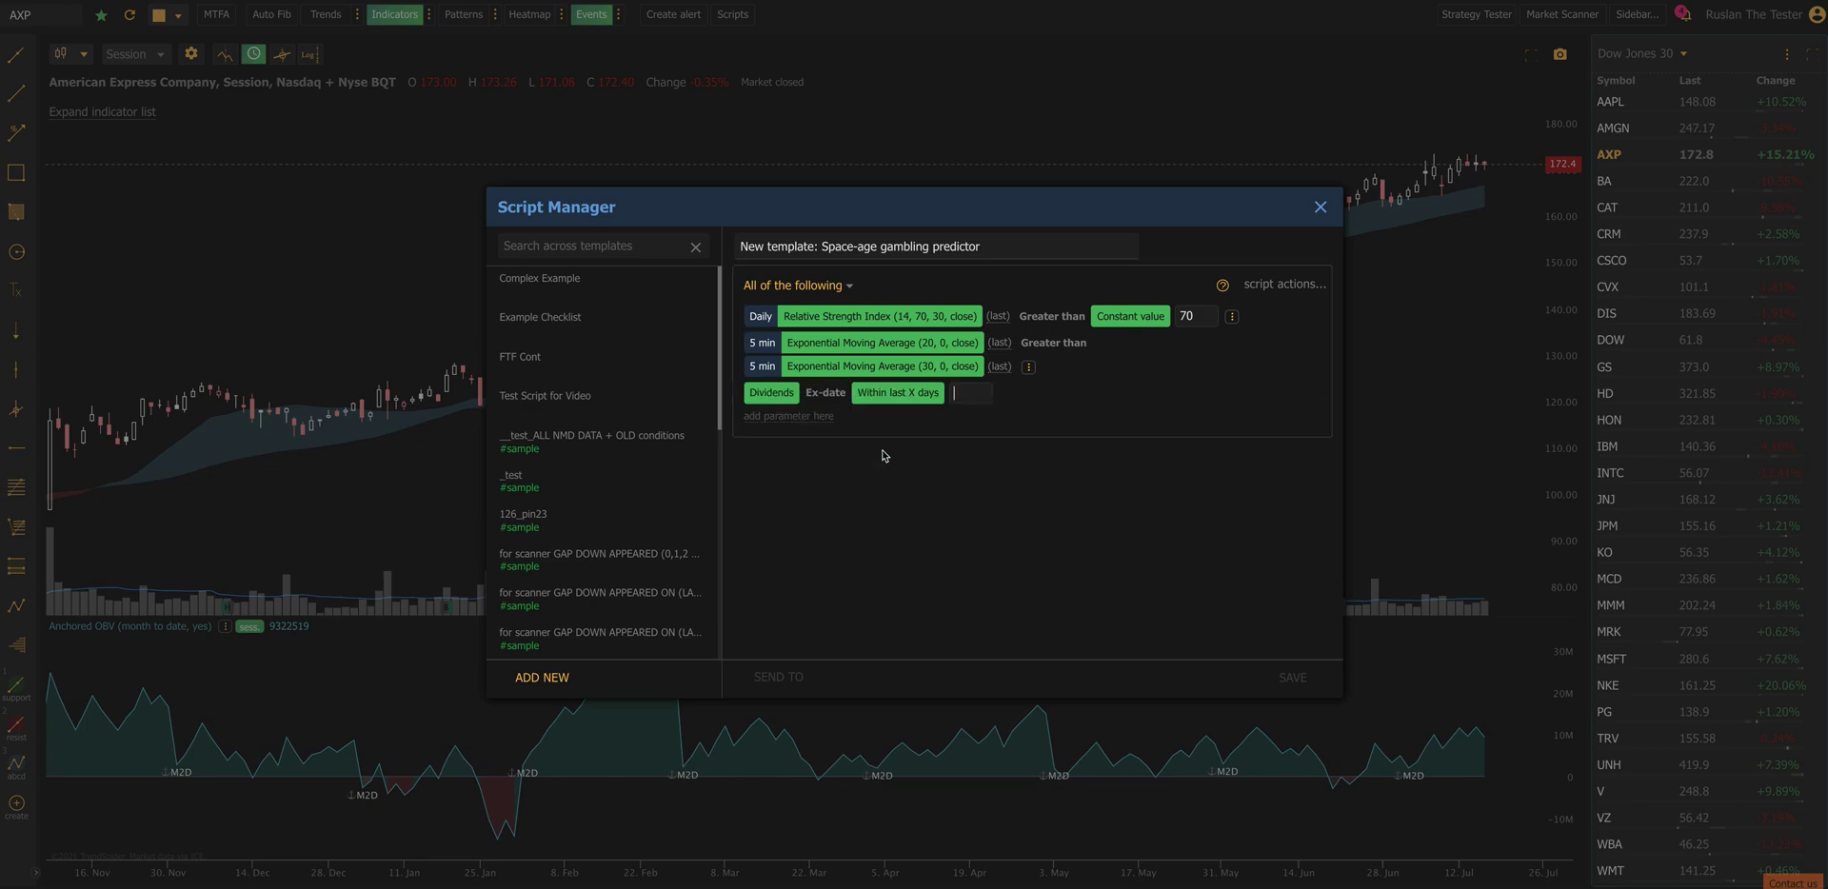
- Add a condition that the earnings report date falls within the next 60 days
left_click(814, 419)
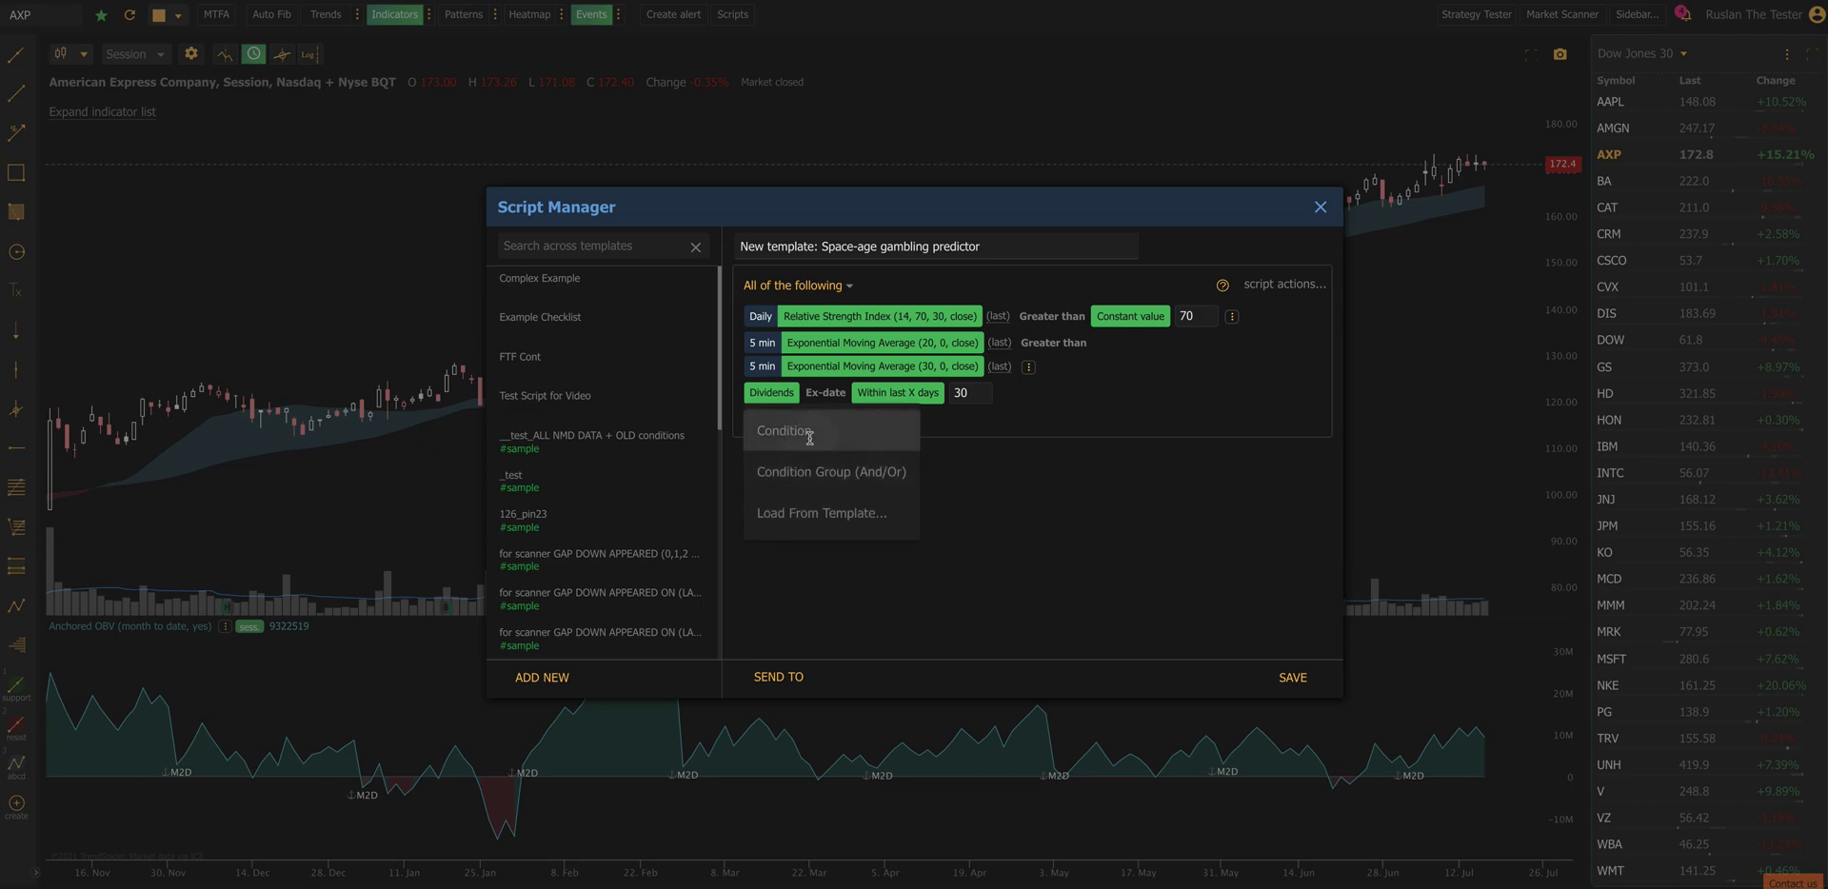
left_click(809, 430)
left_click(783, 561)
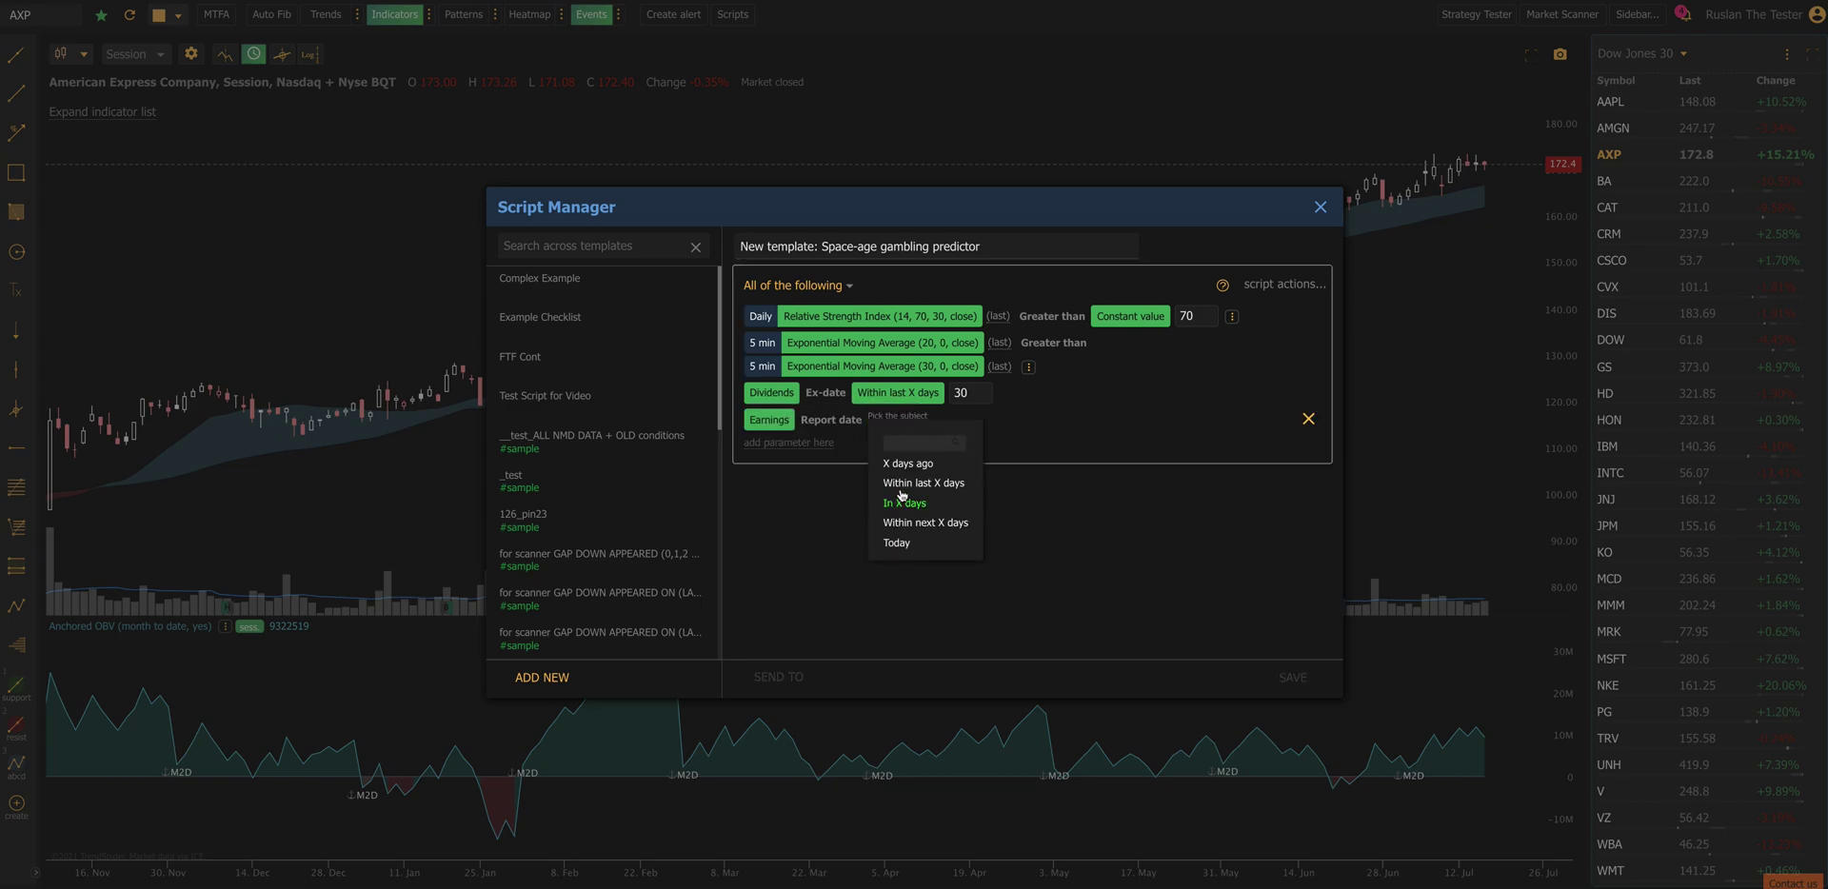
left_click(912, 524)
type("60")
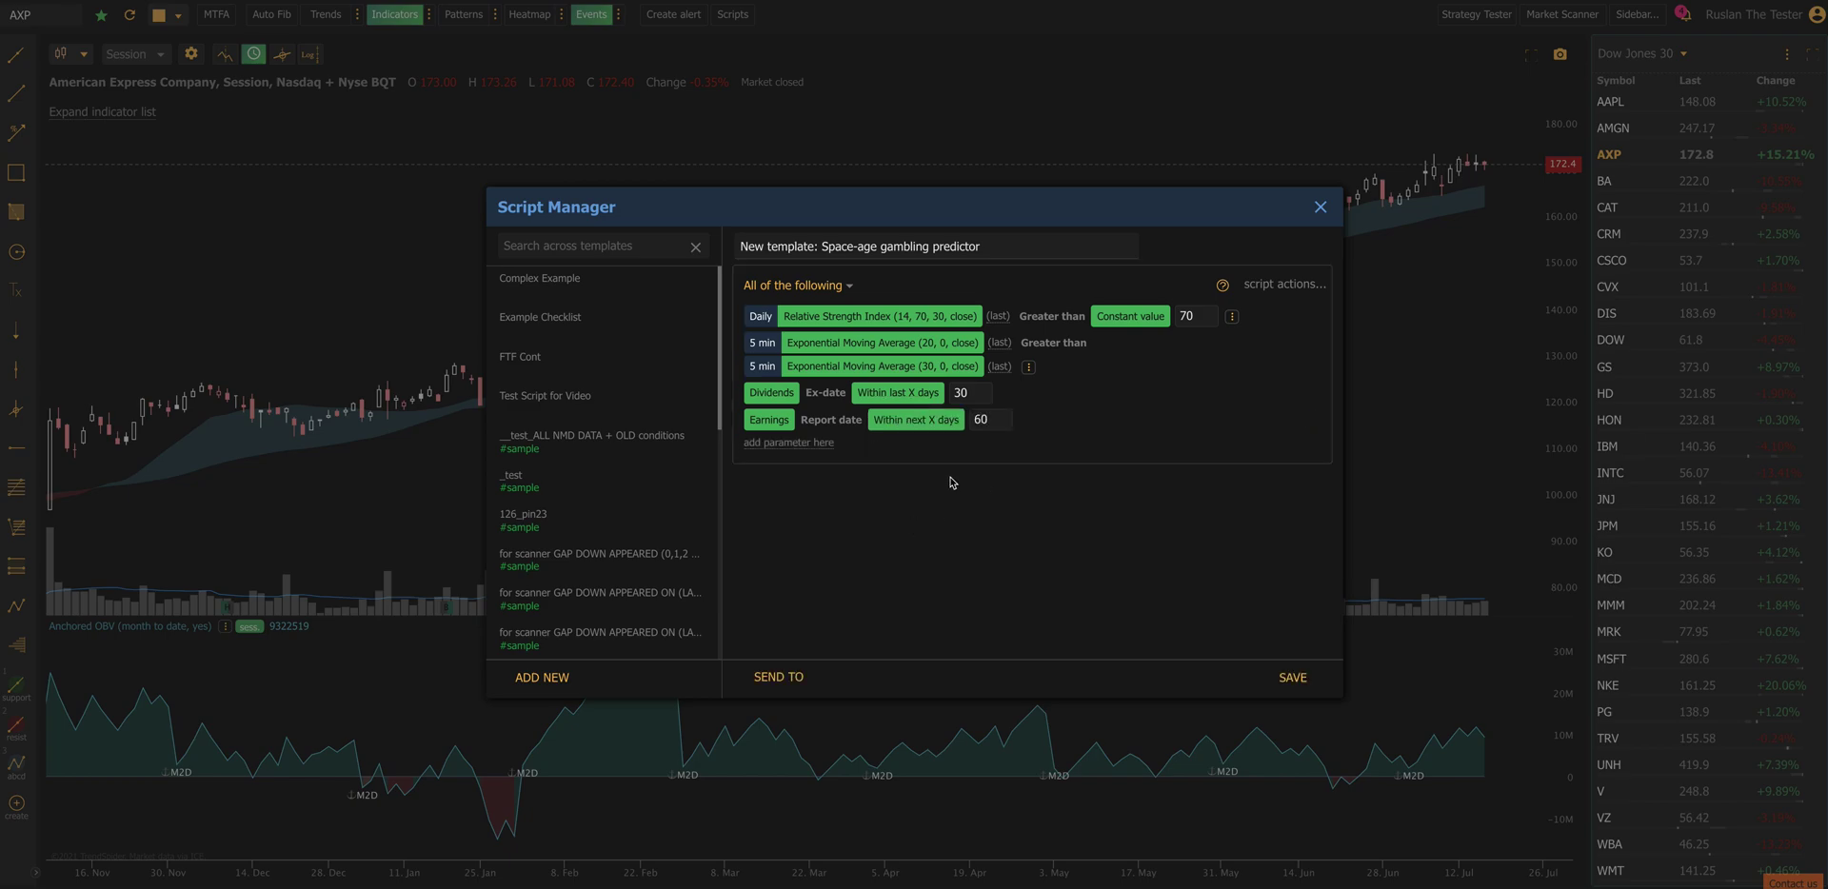
left_click(808, 443)
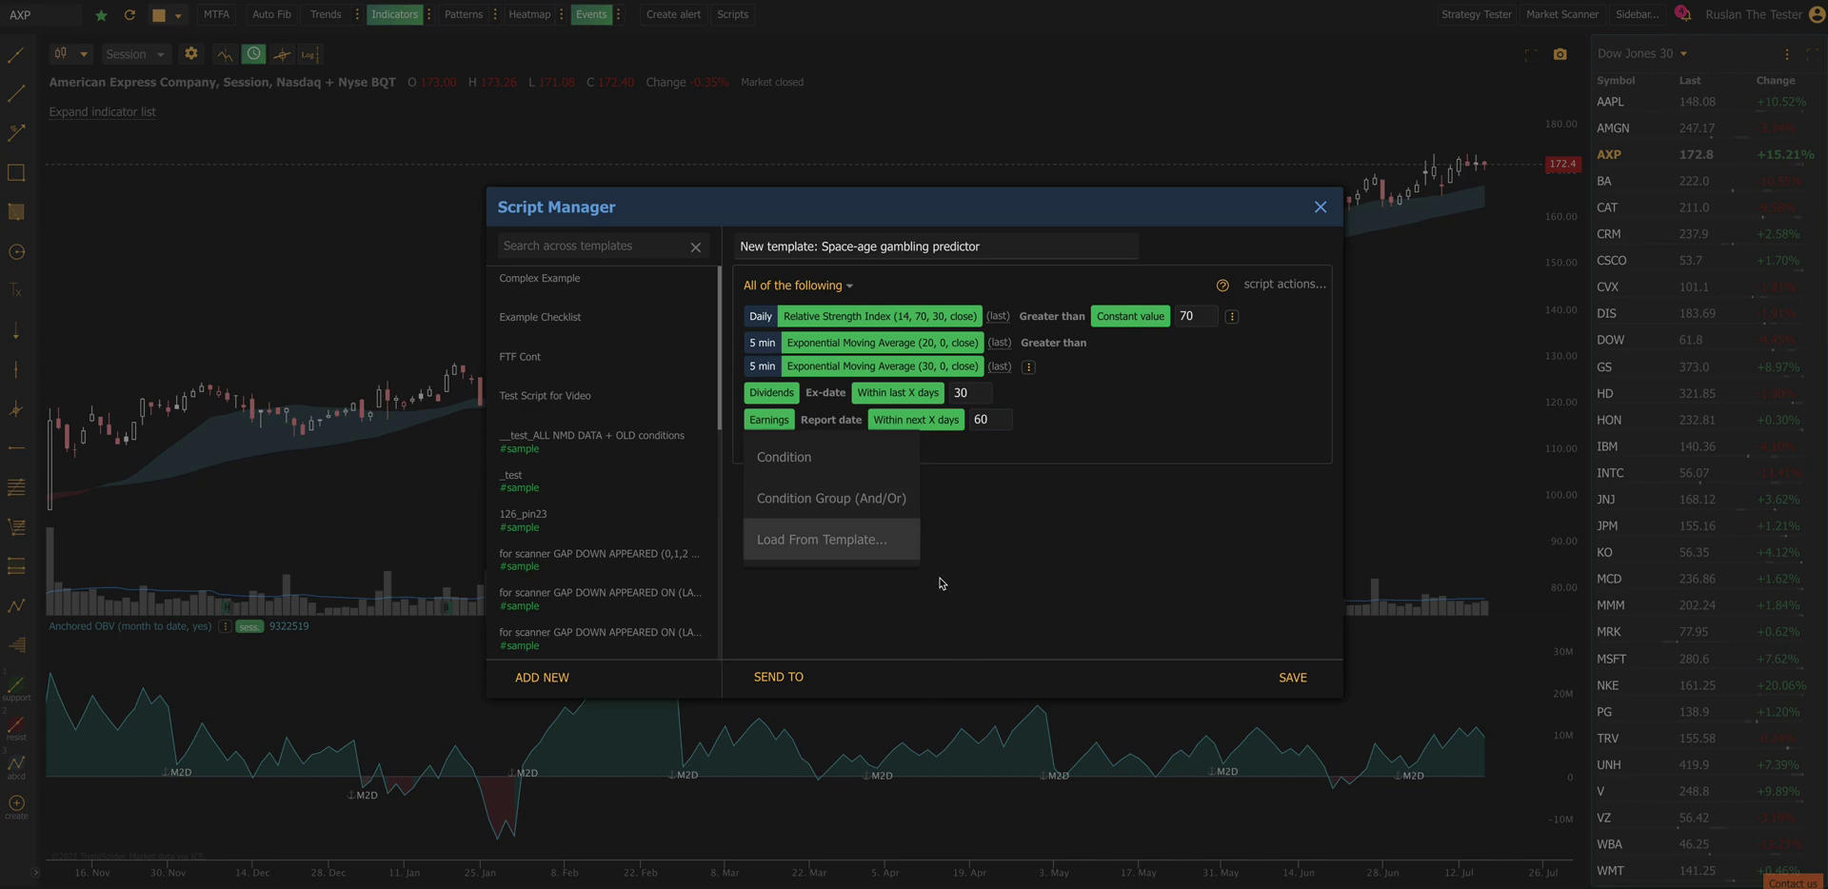
- Rename the template to 'Example 555', save it, and close the script editor
left_click(1013, 535)
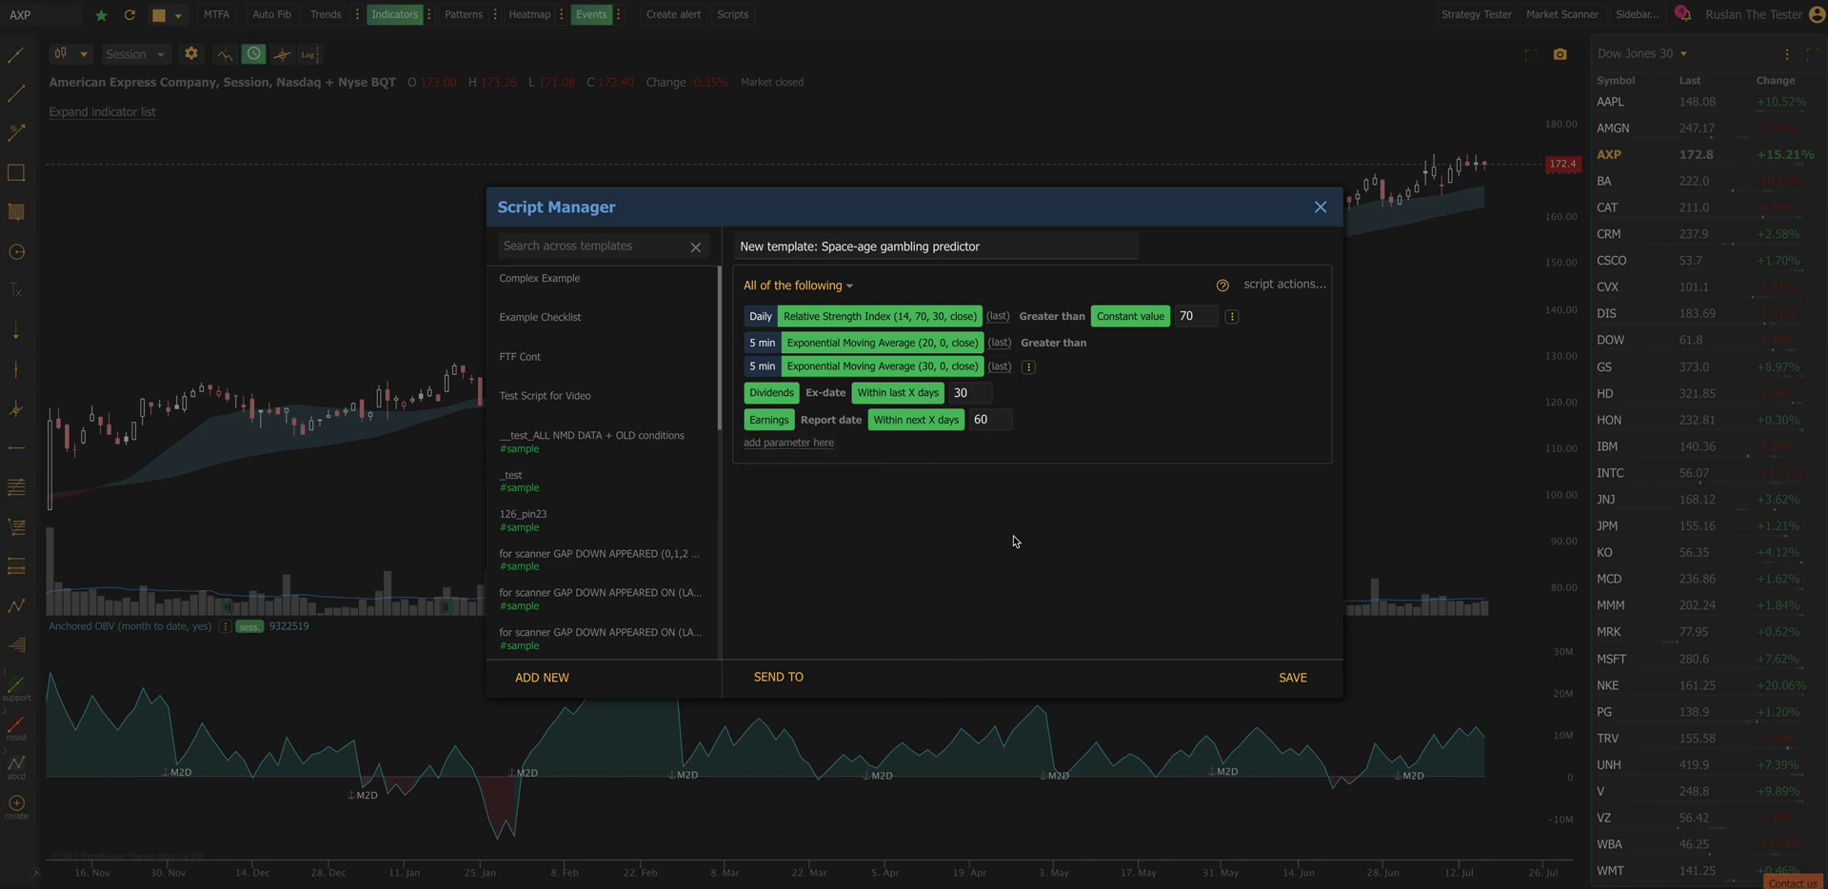
left_click(1002, 242)
key("ctrl+a")
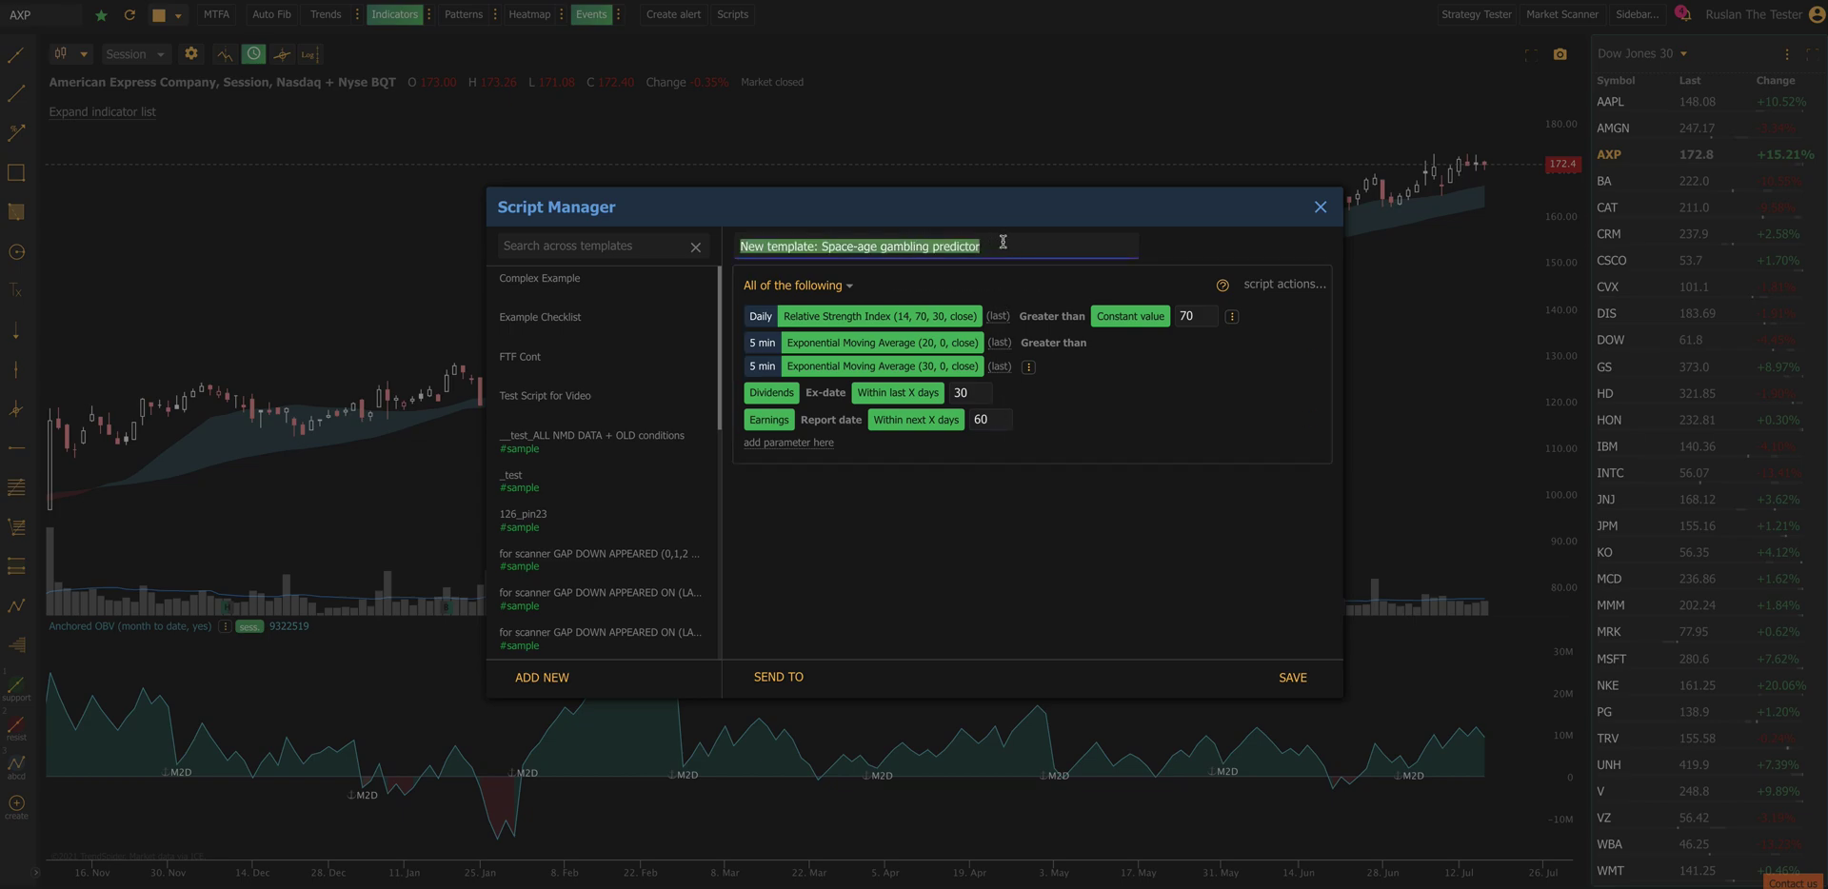
type("Example 555")
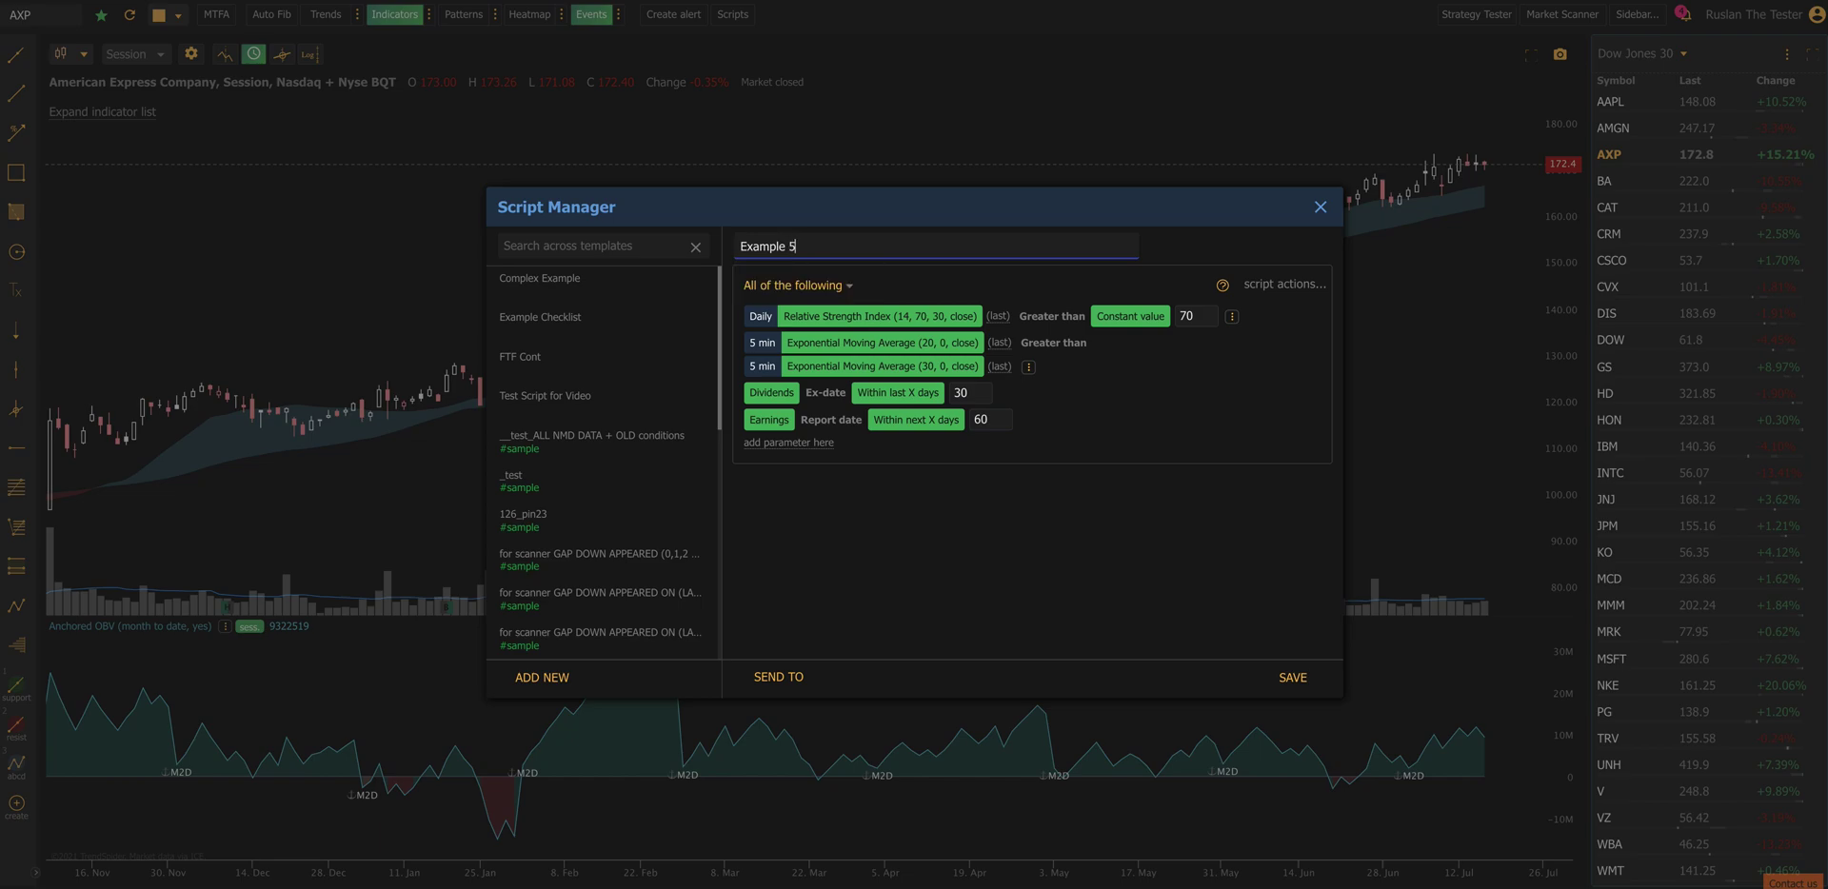
left_click(1293, 677)
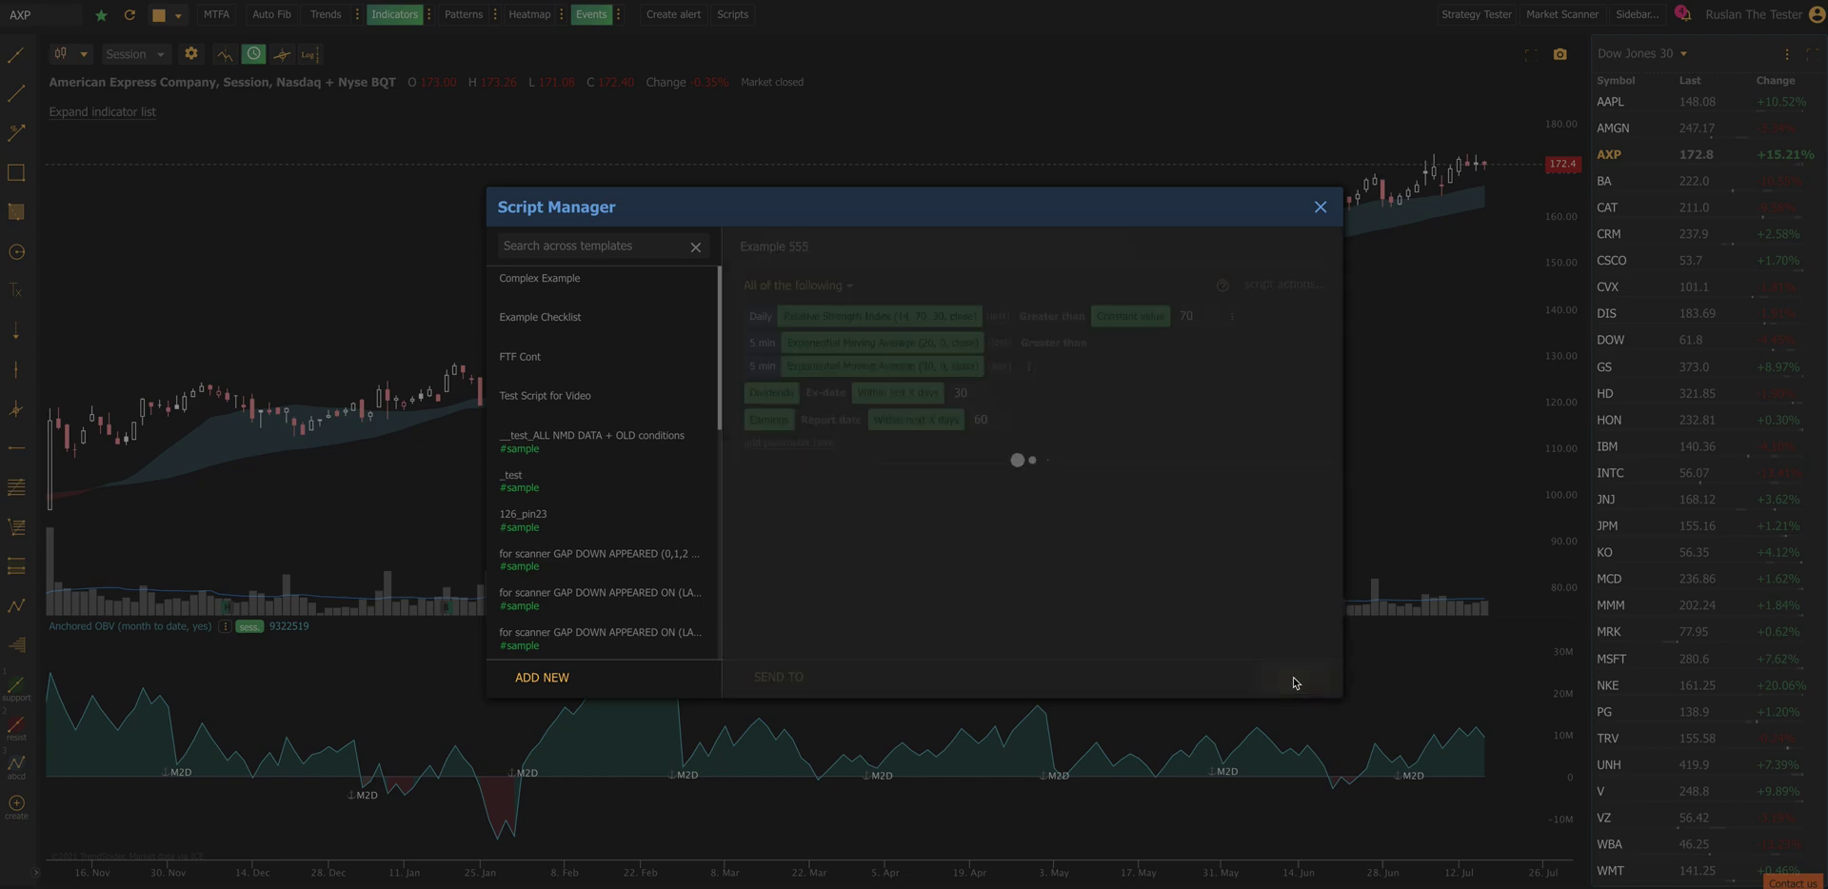
left_click(1318, 207)
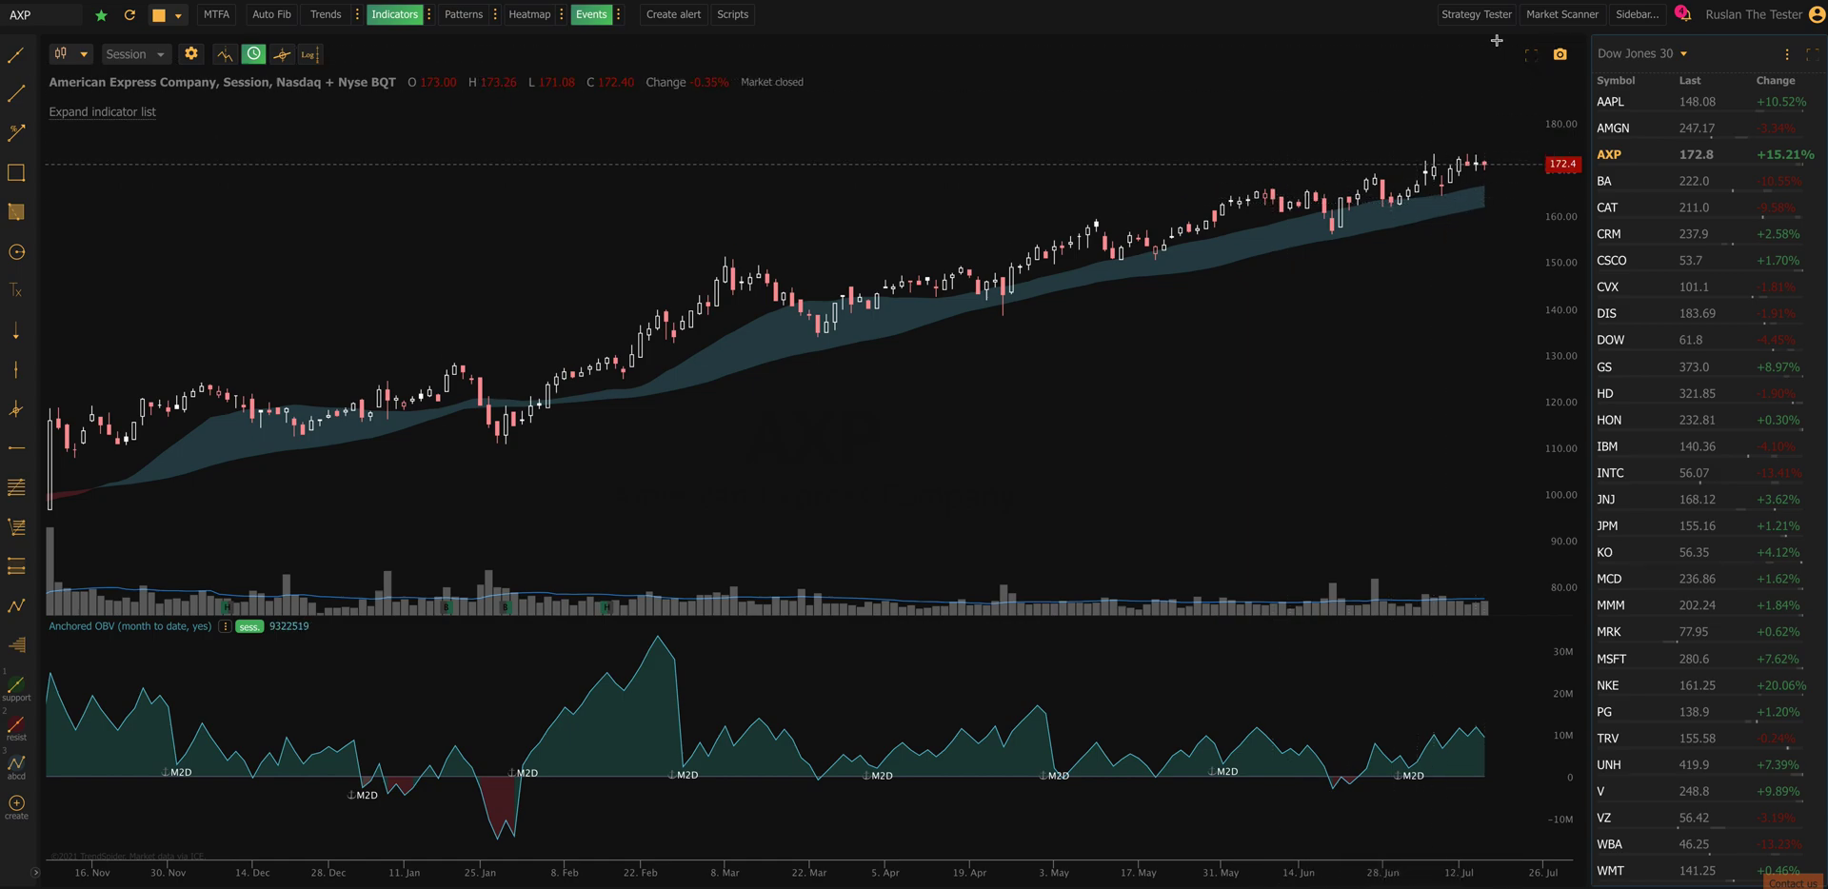
- Browse the sidebar's available widget types, then leave widget editing without adding one
left_click(1642, 26)
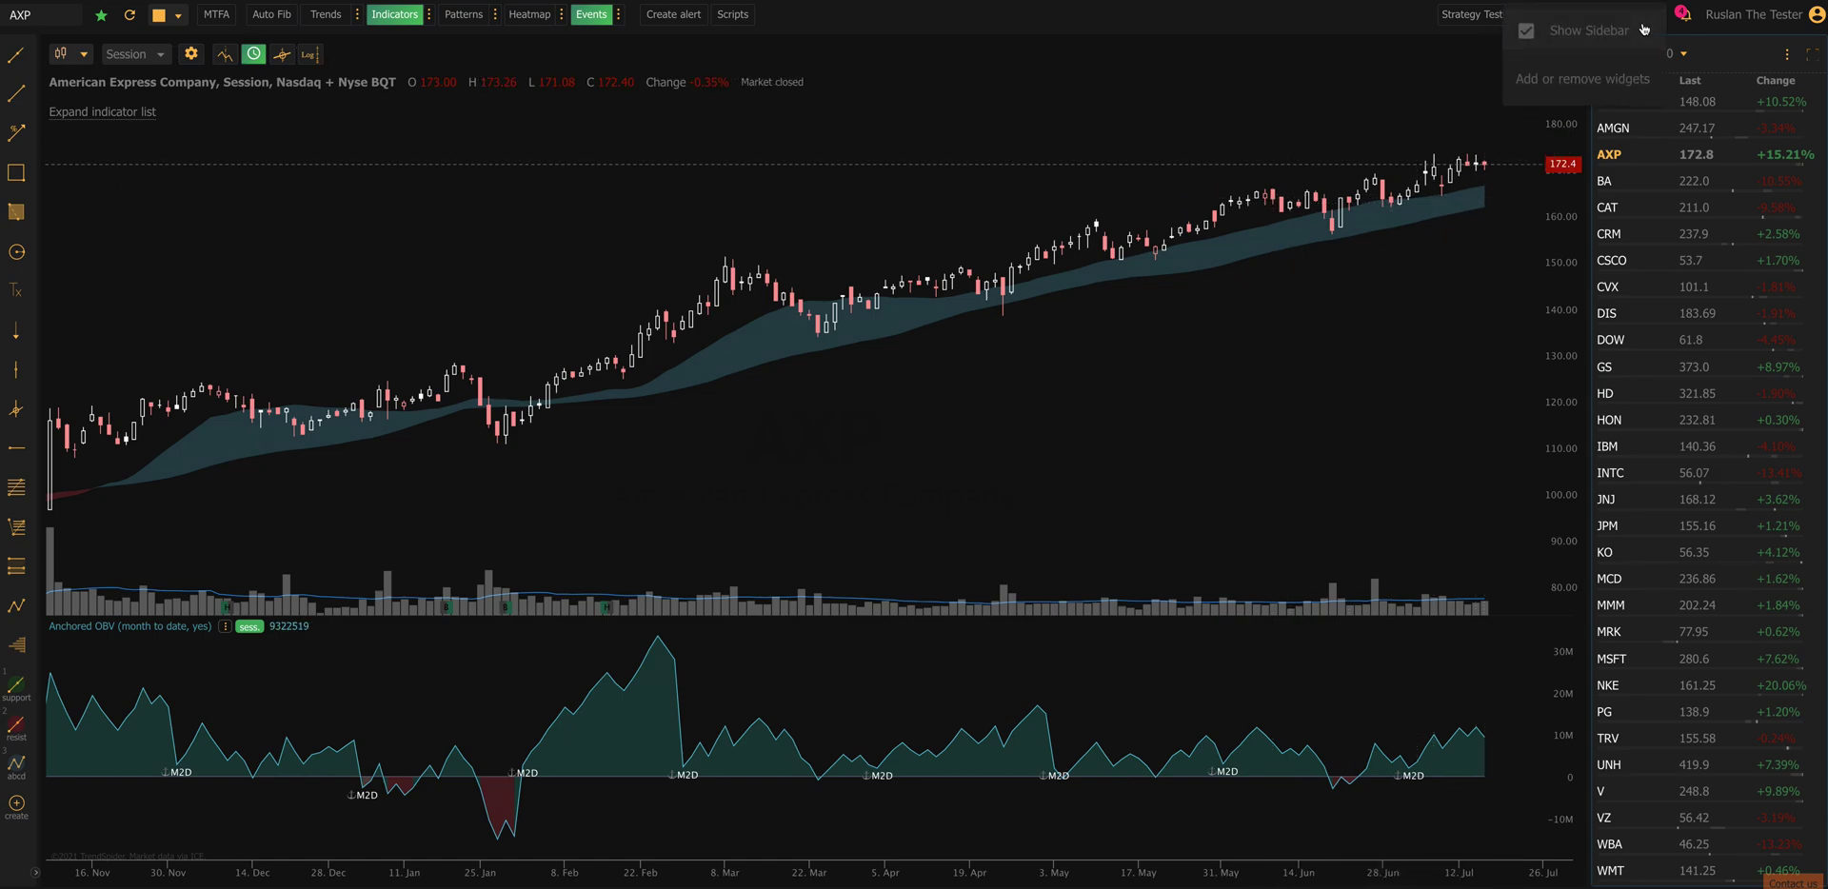
left_click(1608, 96)
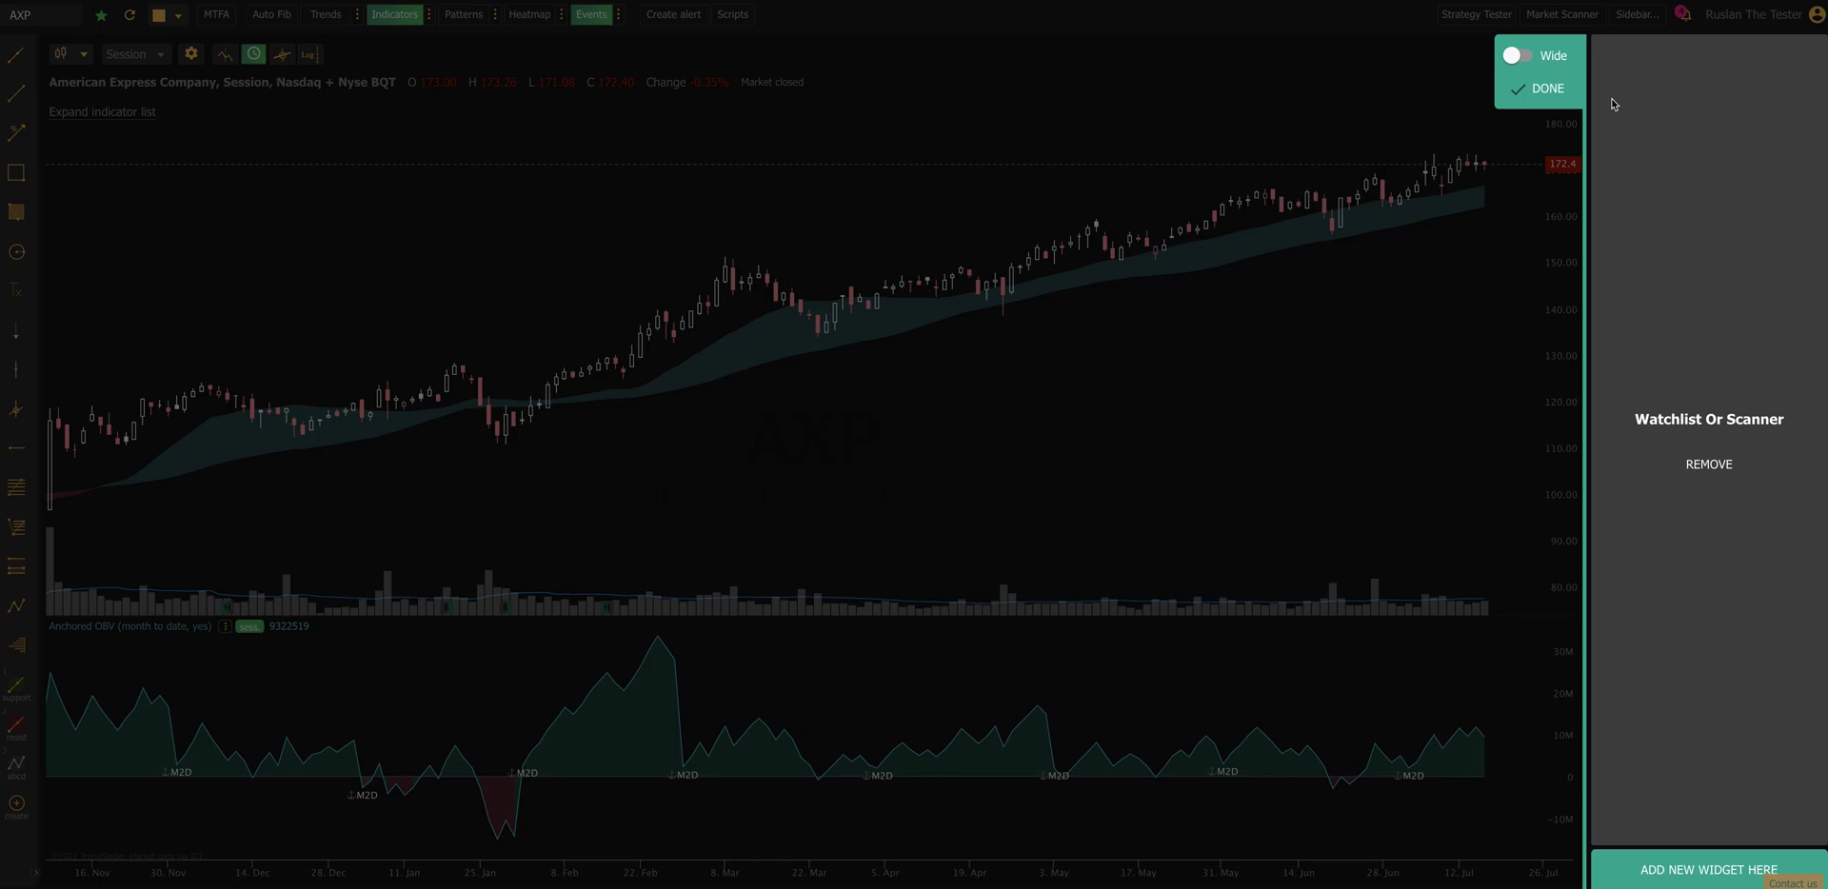
left_click(1681, 874)
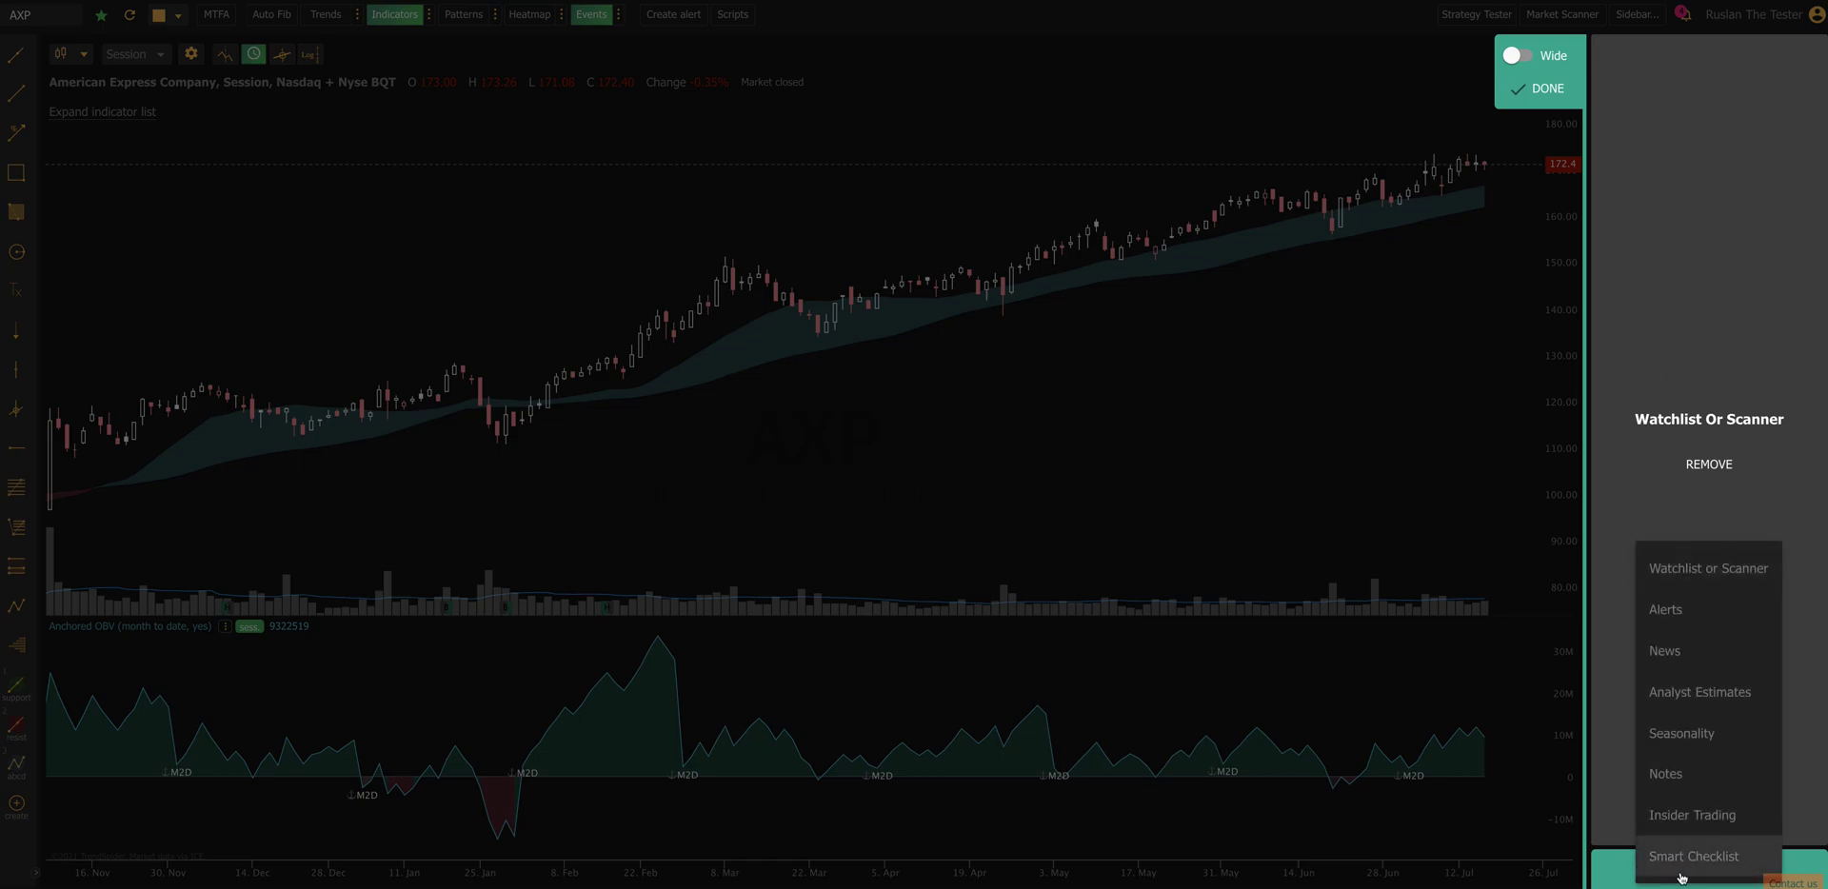
left_click(1650, 409)
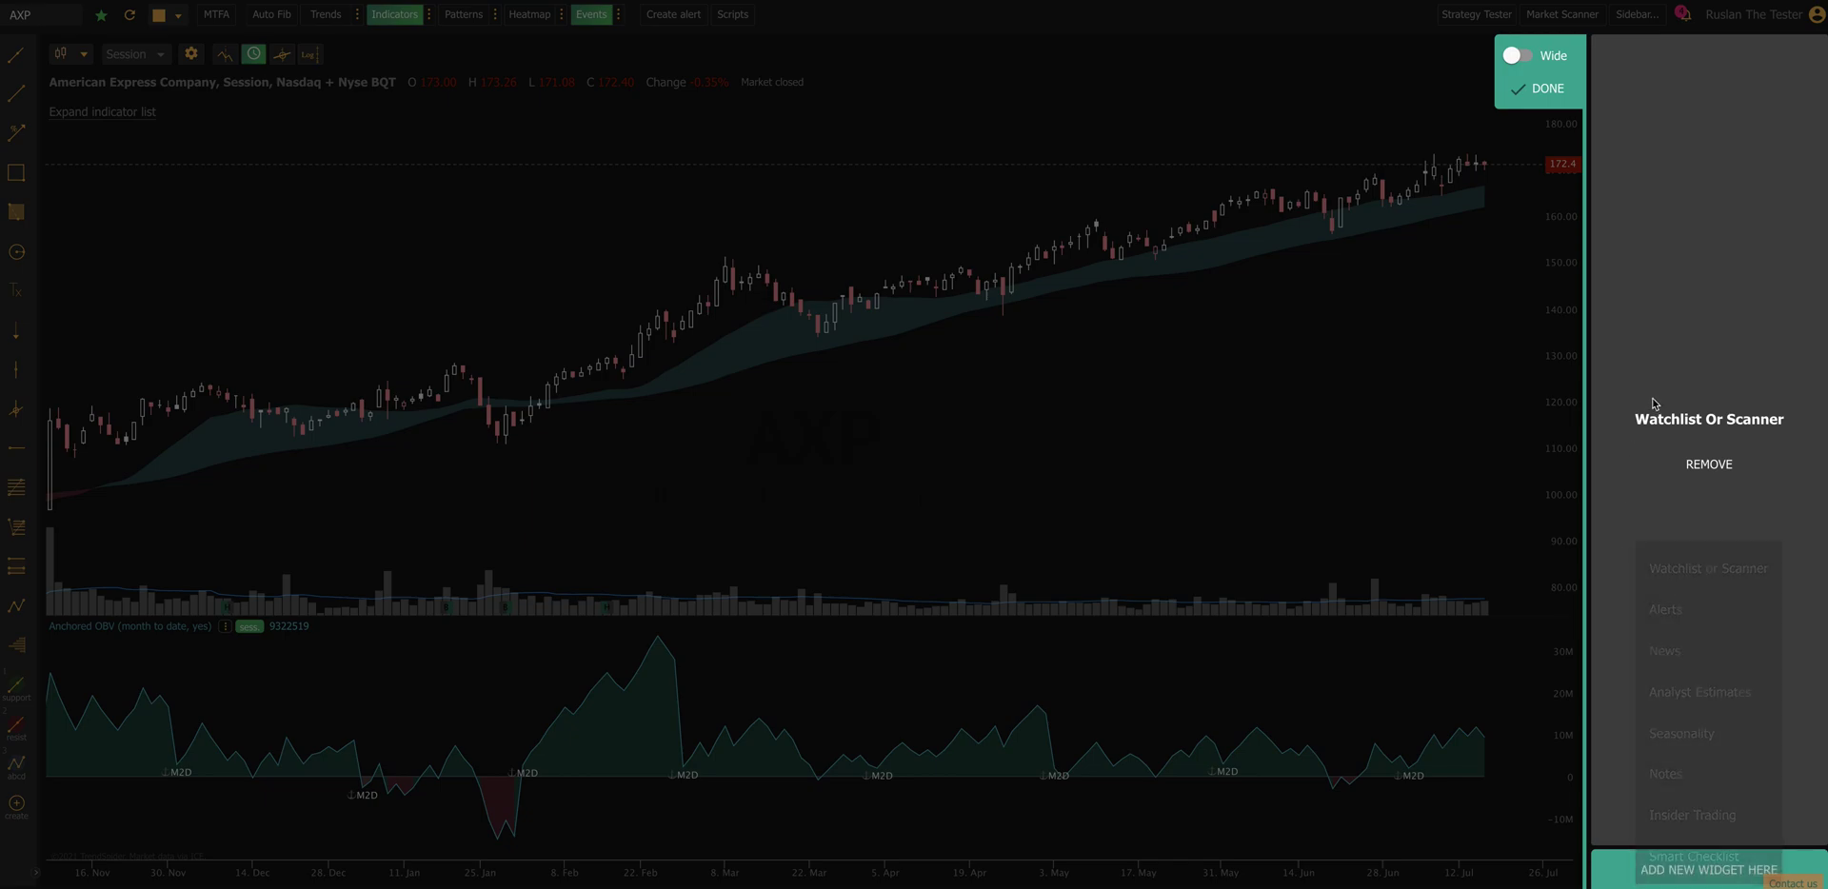
left_click(1561, 89)
- Add a Smart Checklist widget below the Dow Jones 30 watchlist and finish editing
left_click(1636, 14)
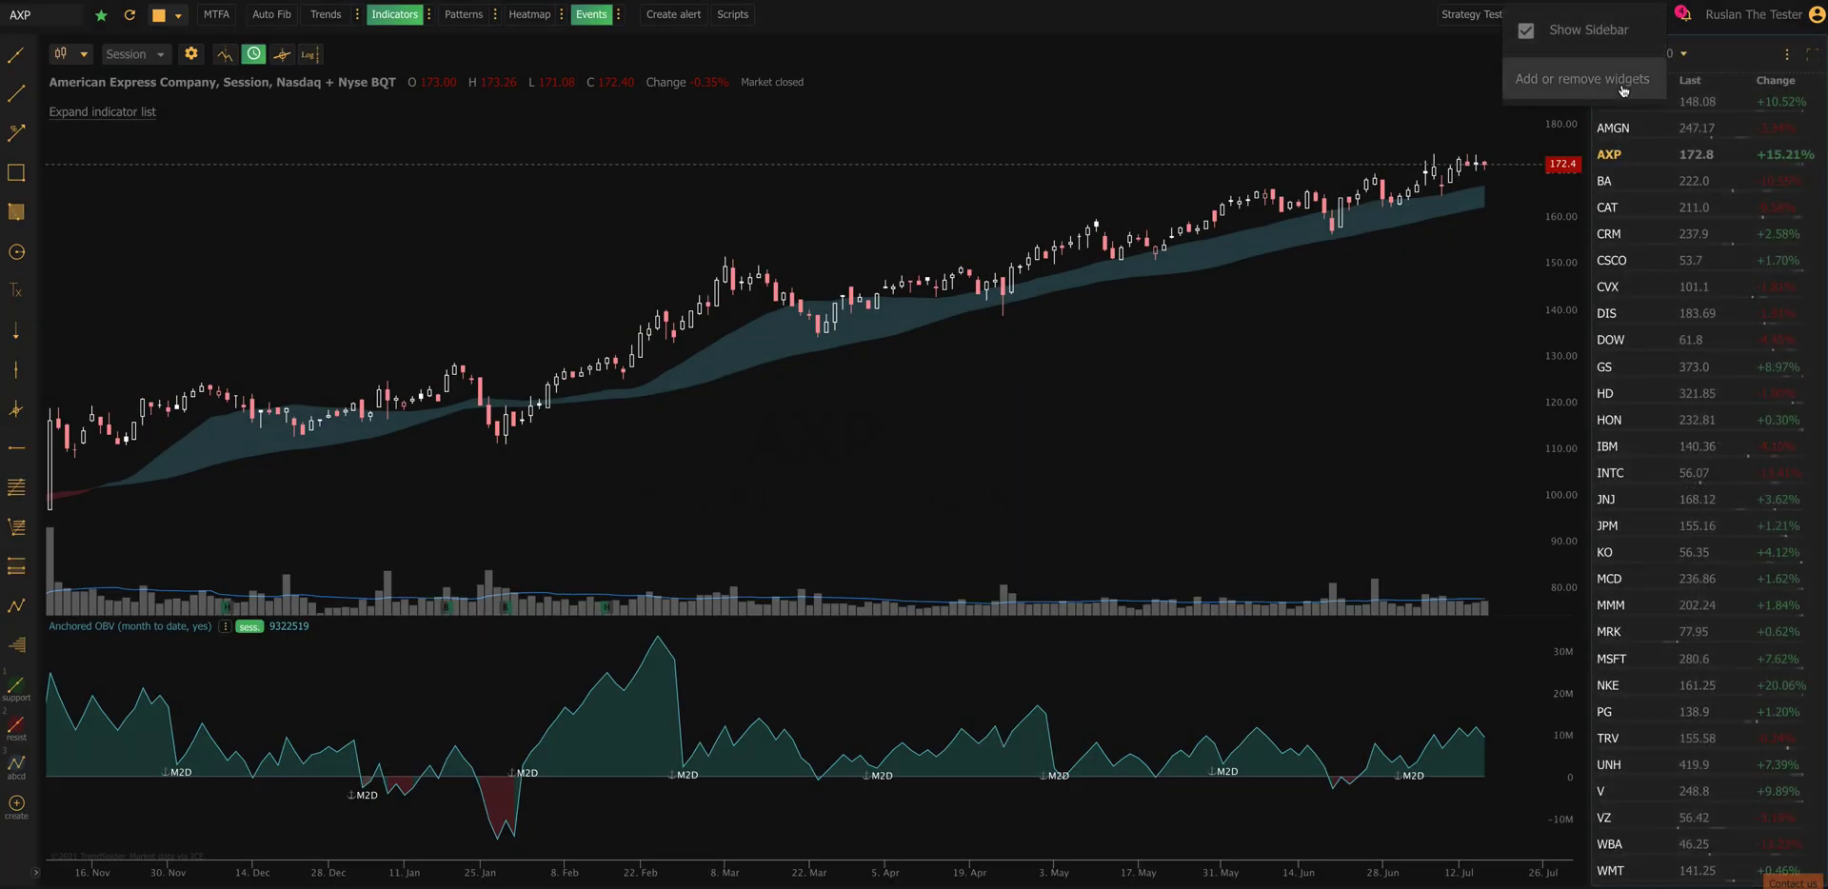
left_click(1622, 86)
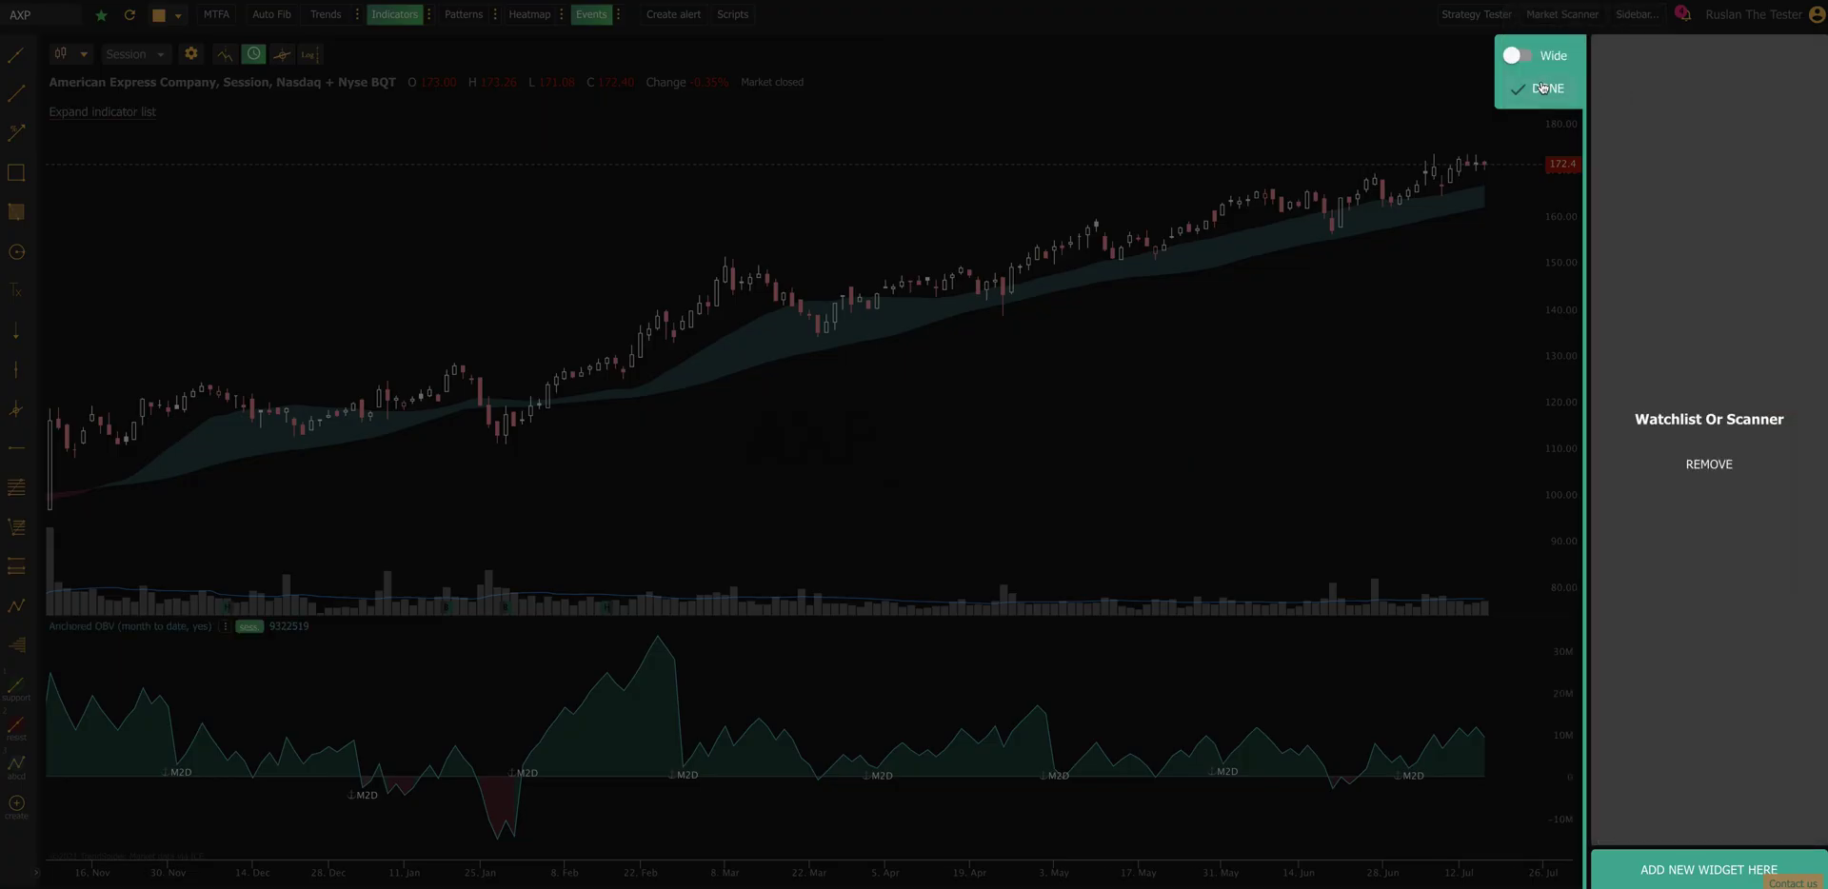
left_click(1708, 871)
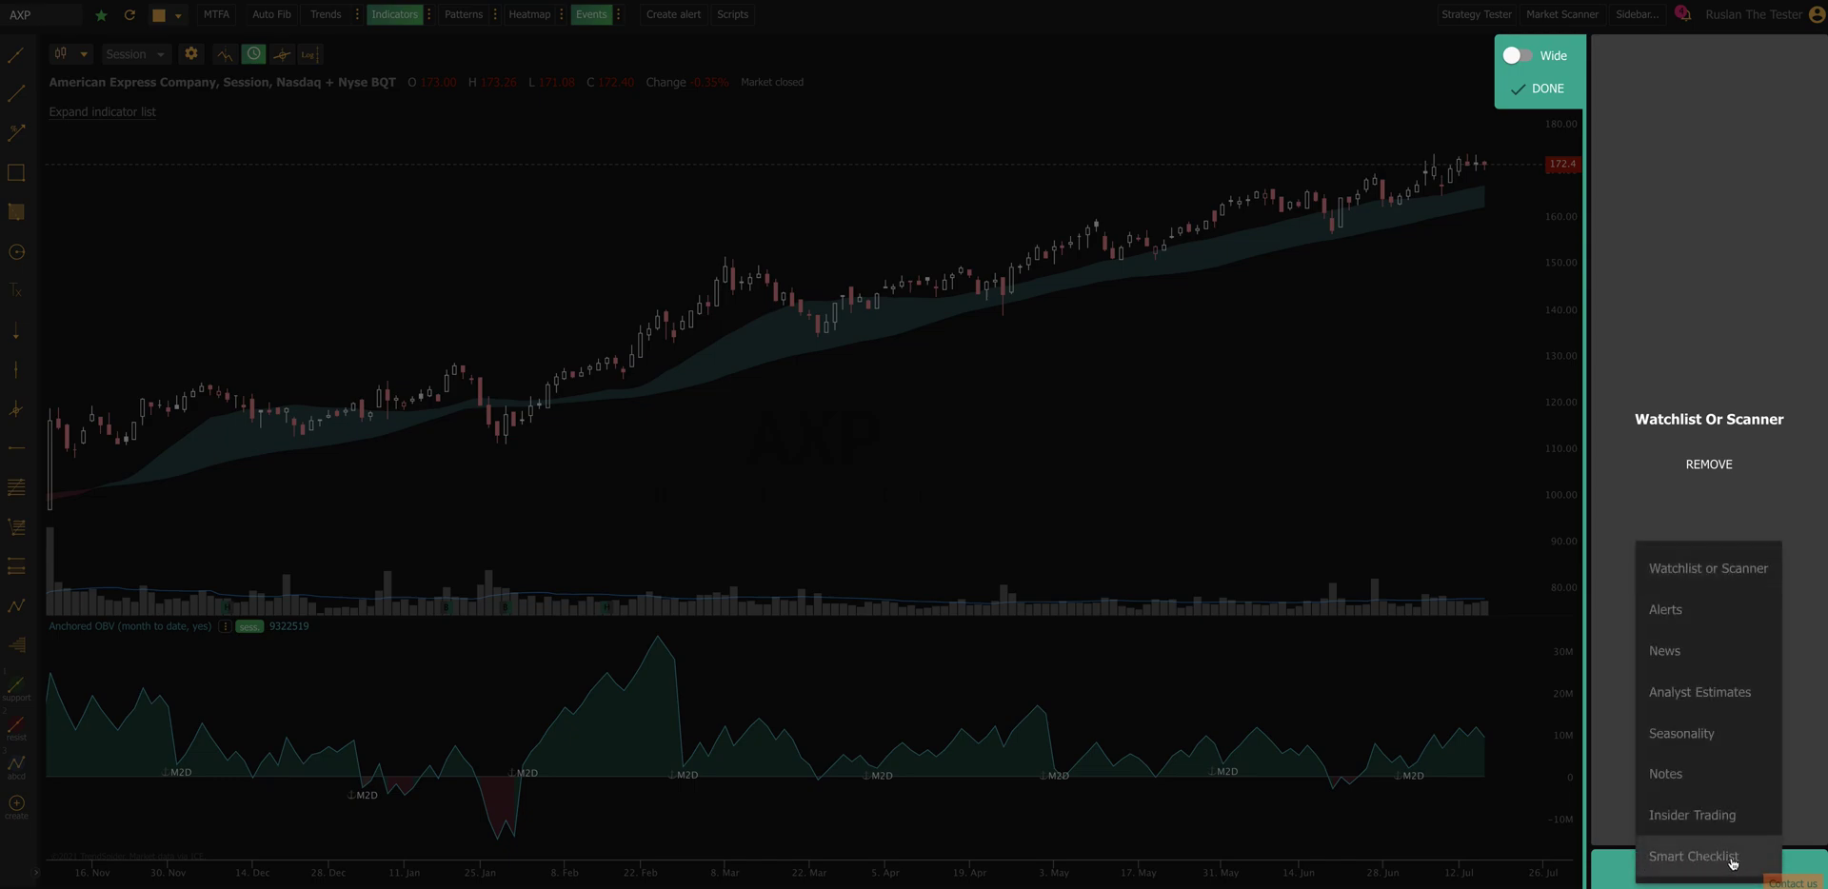
left_click(1704, 857)
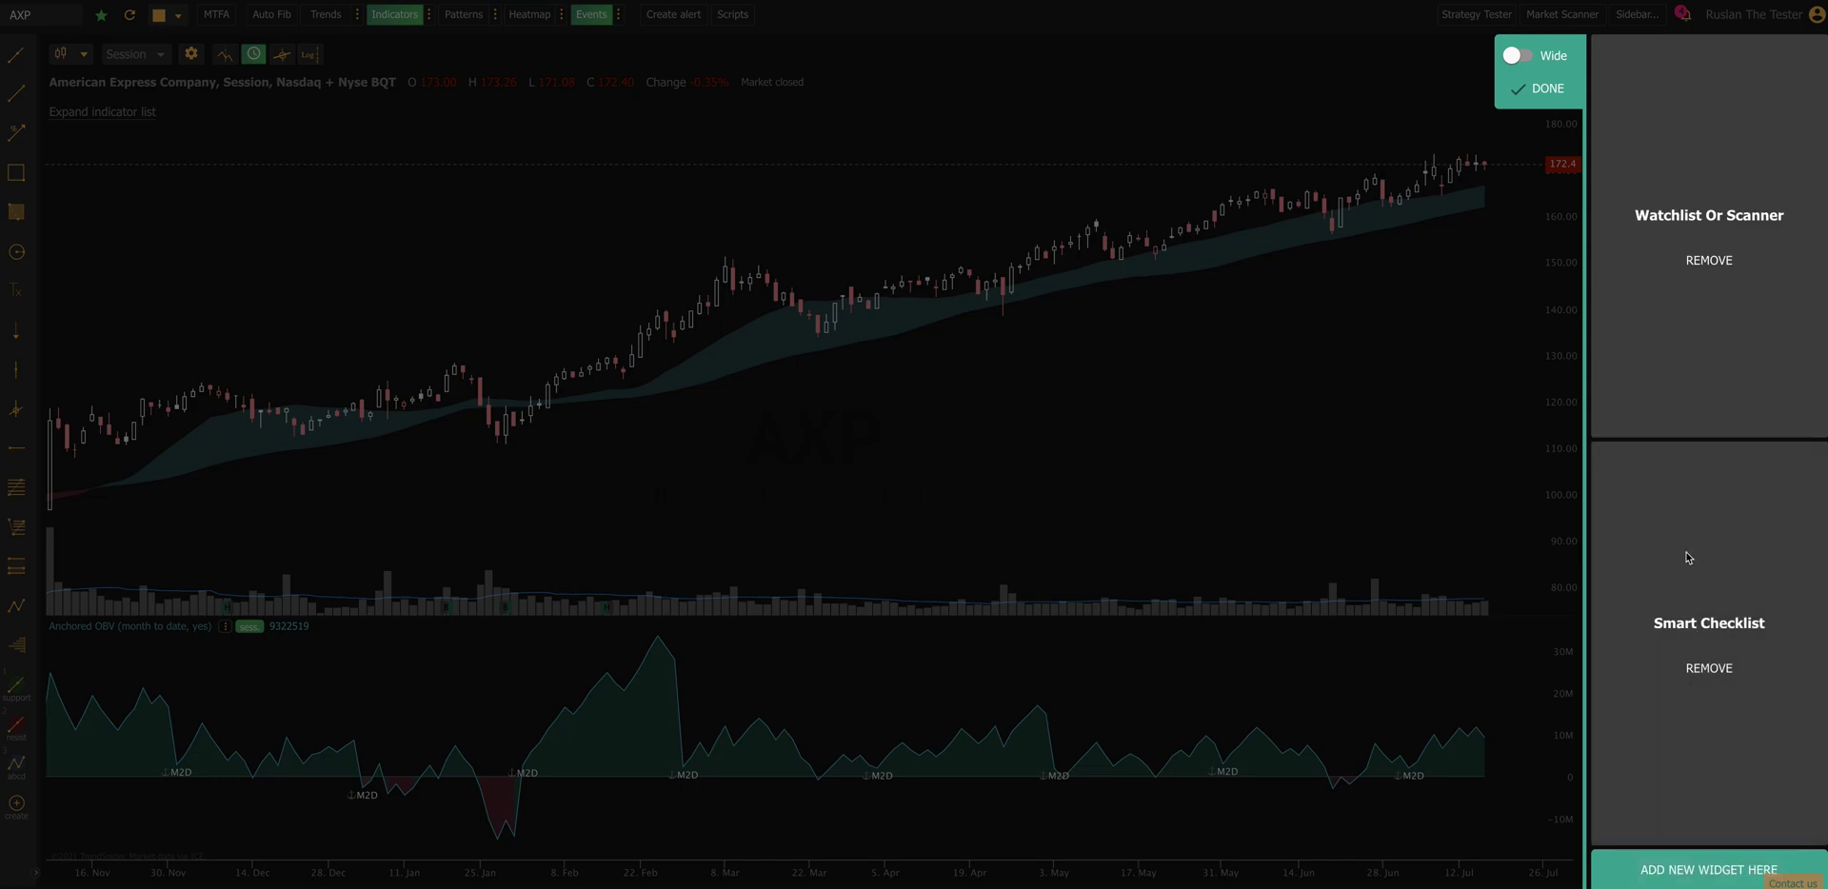
left_click(1544, 90)
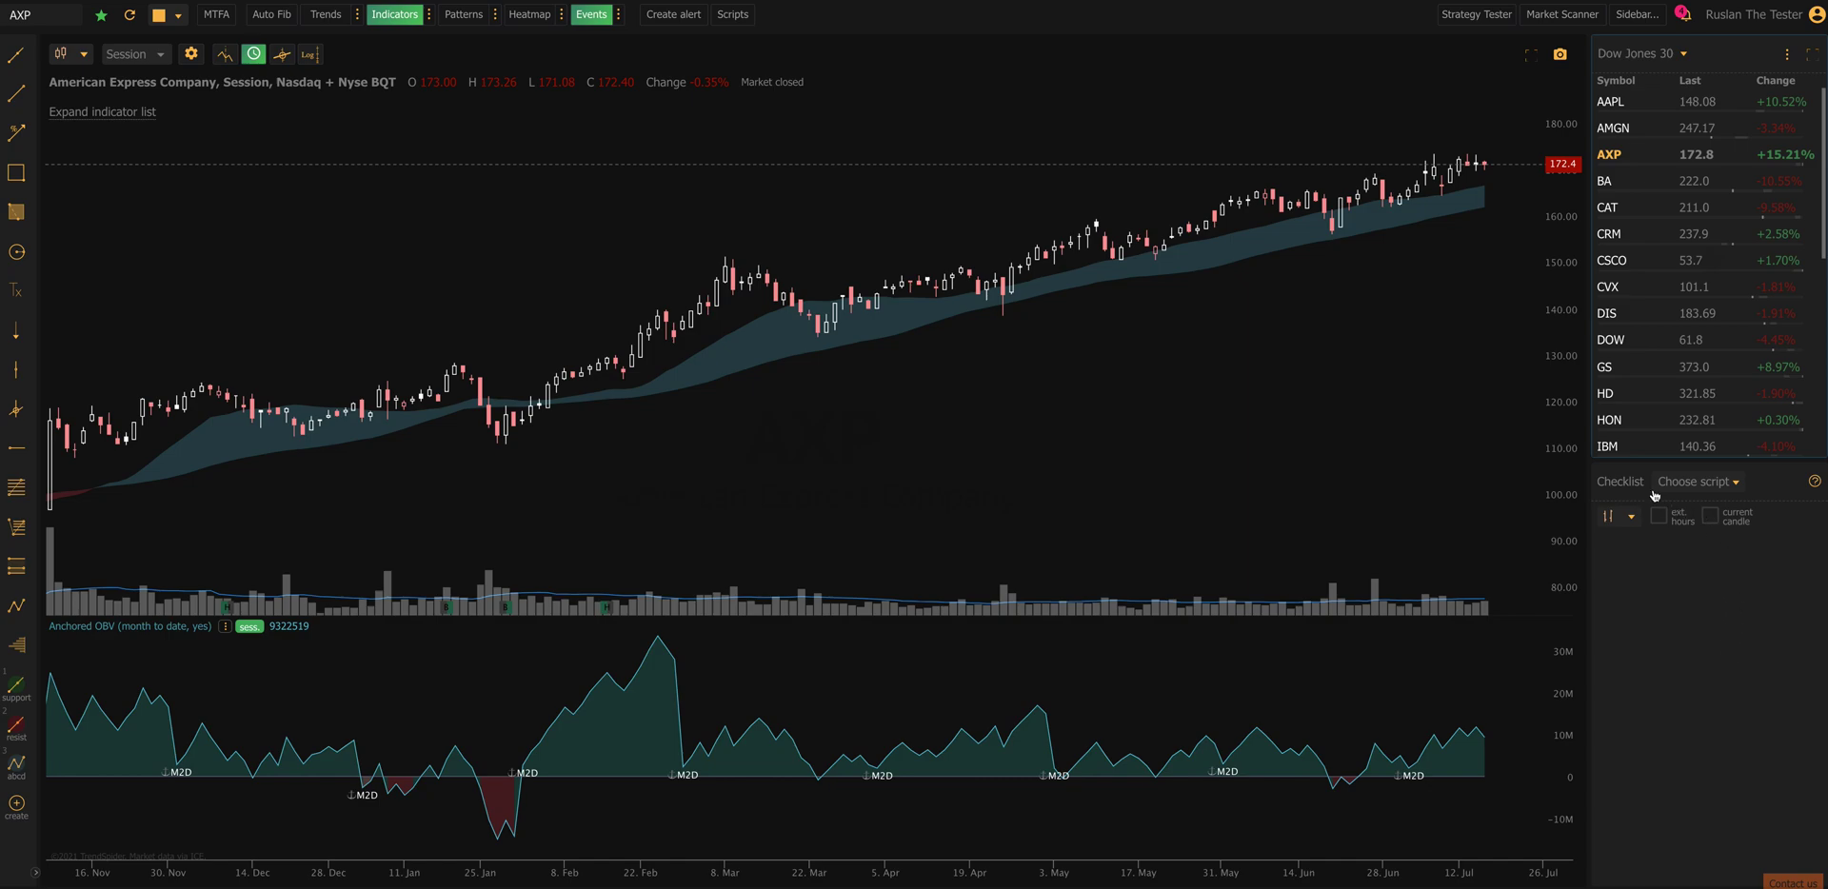
- Load the Example 555 template into the checklist, then move the watchlist on to BA
left_click(1723, 484)
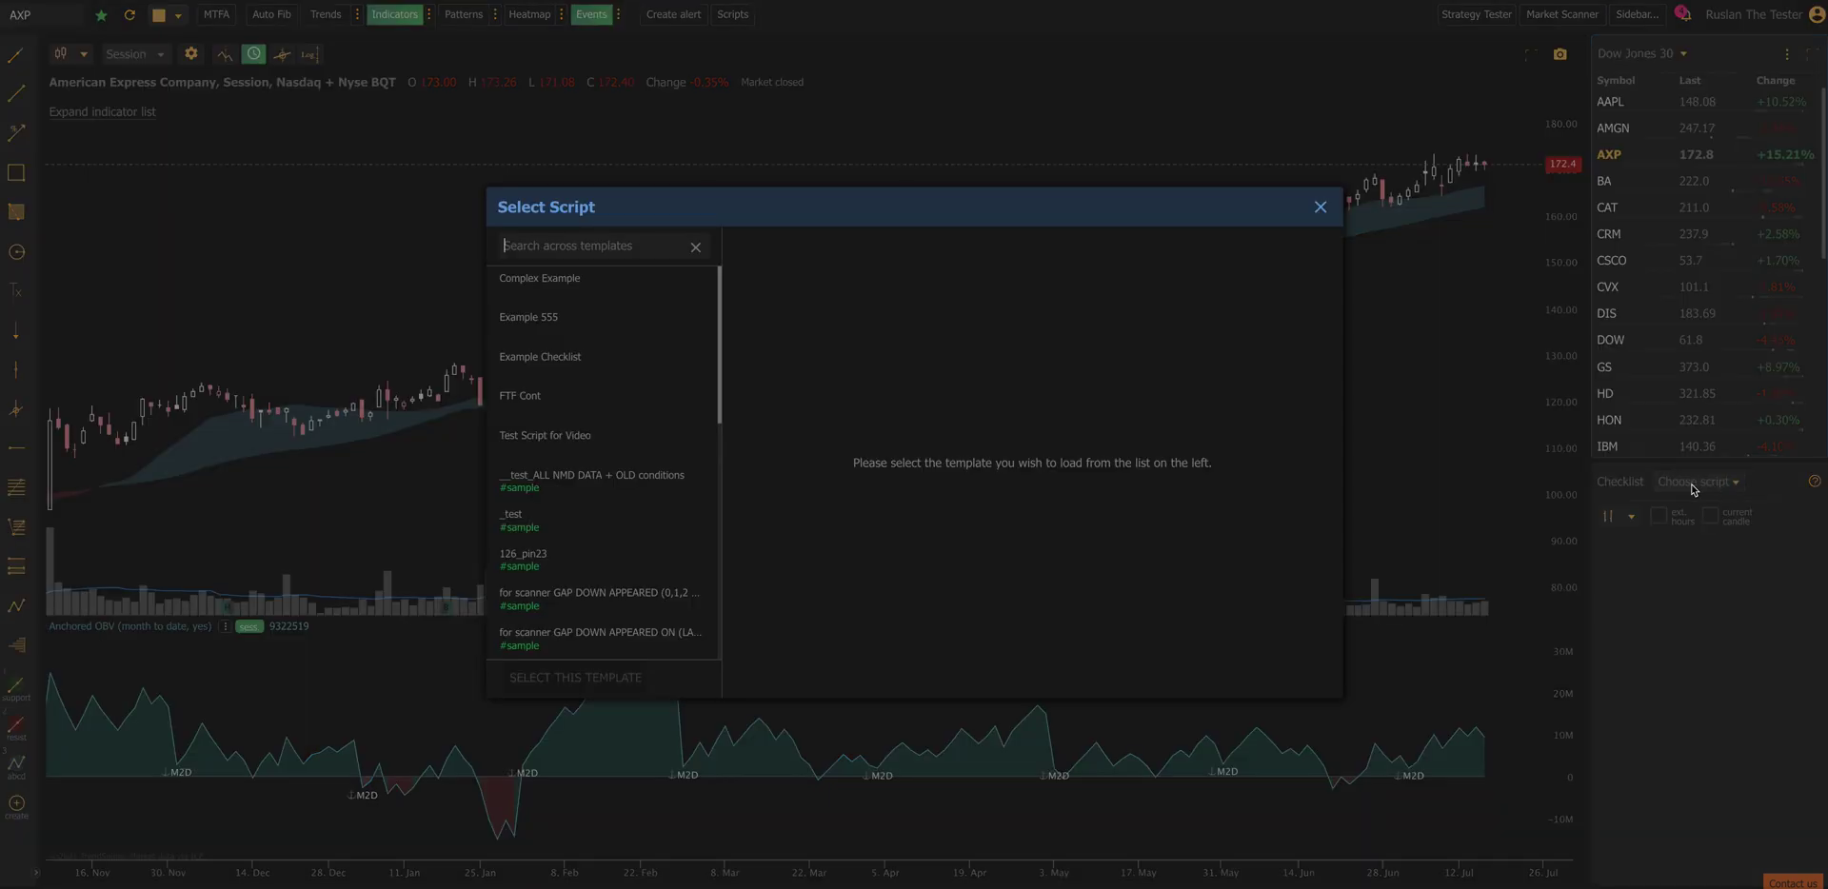
left_click(622, 323)
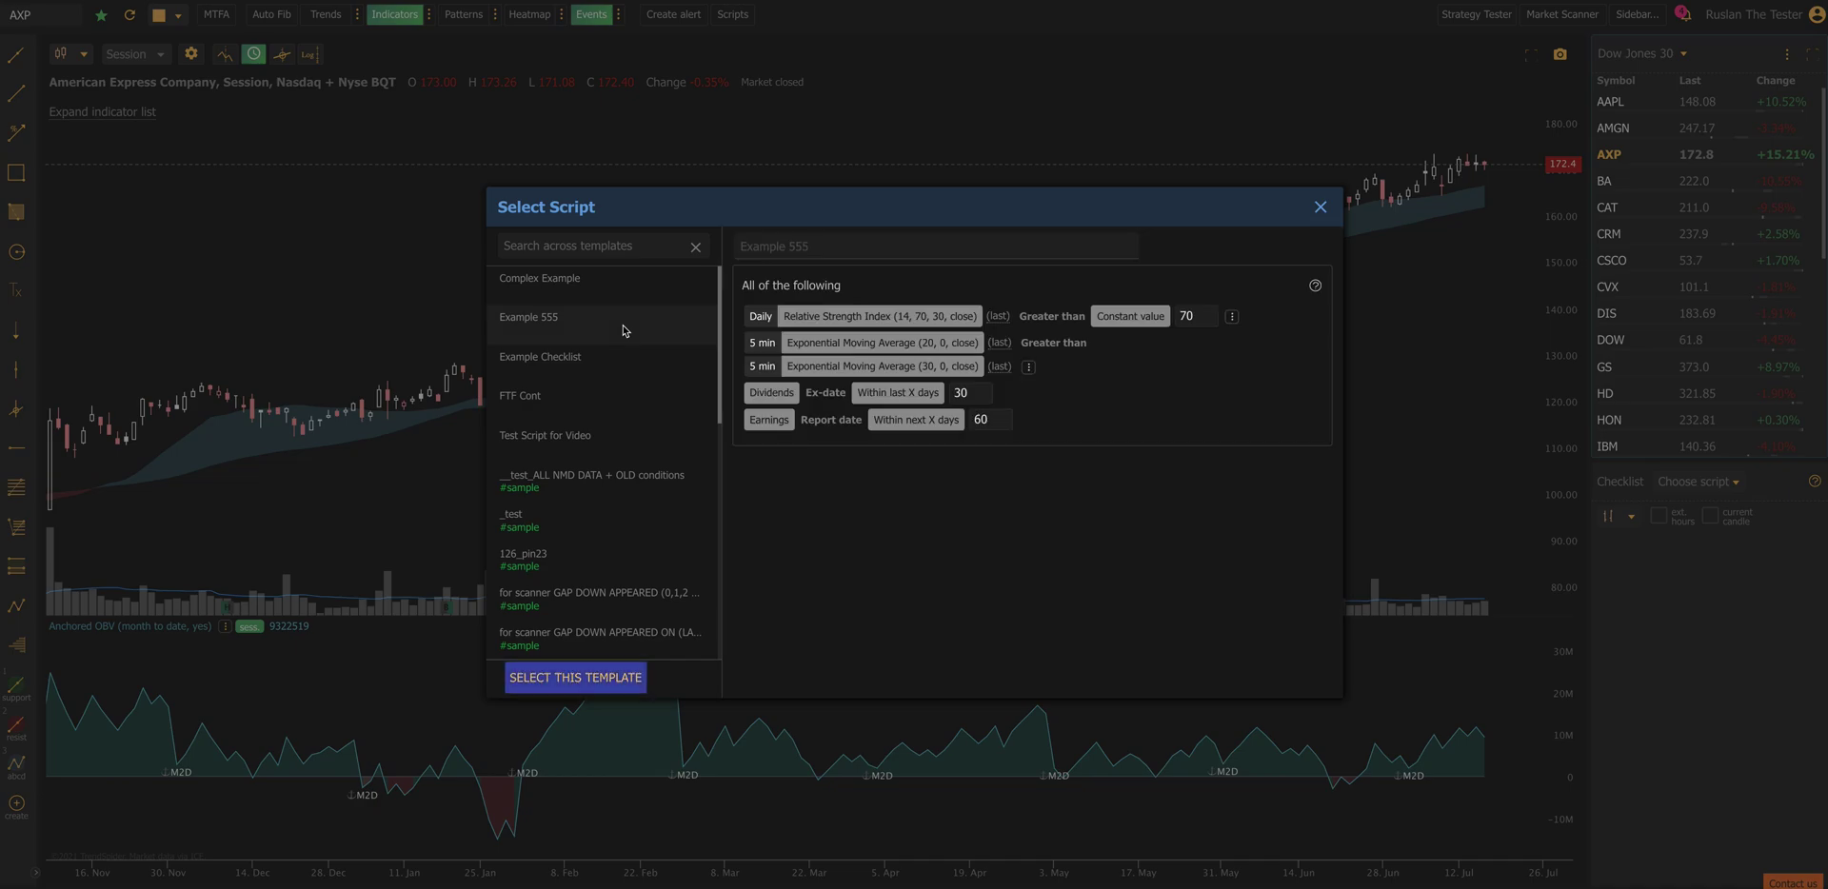
left_click(565, 678)
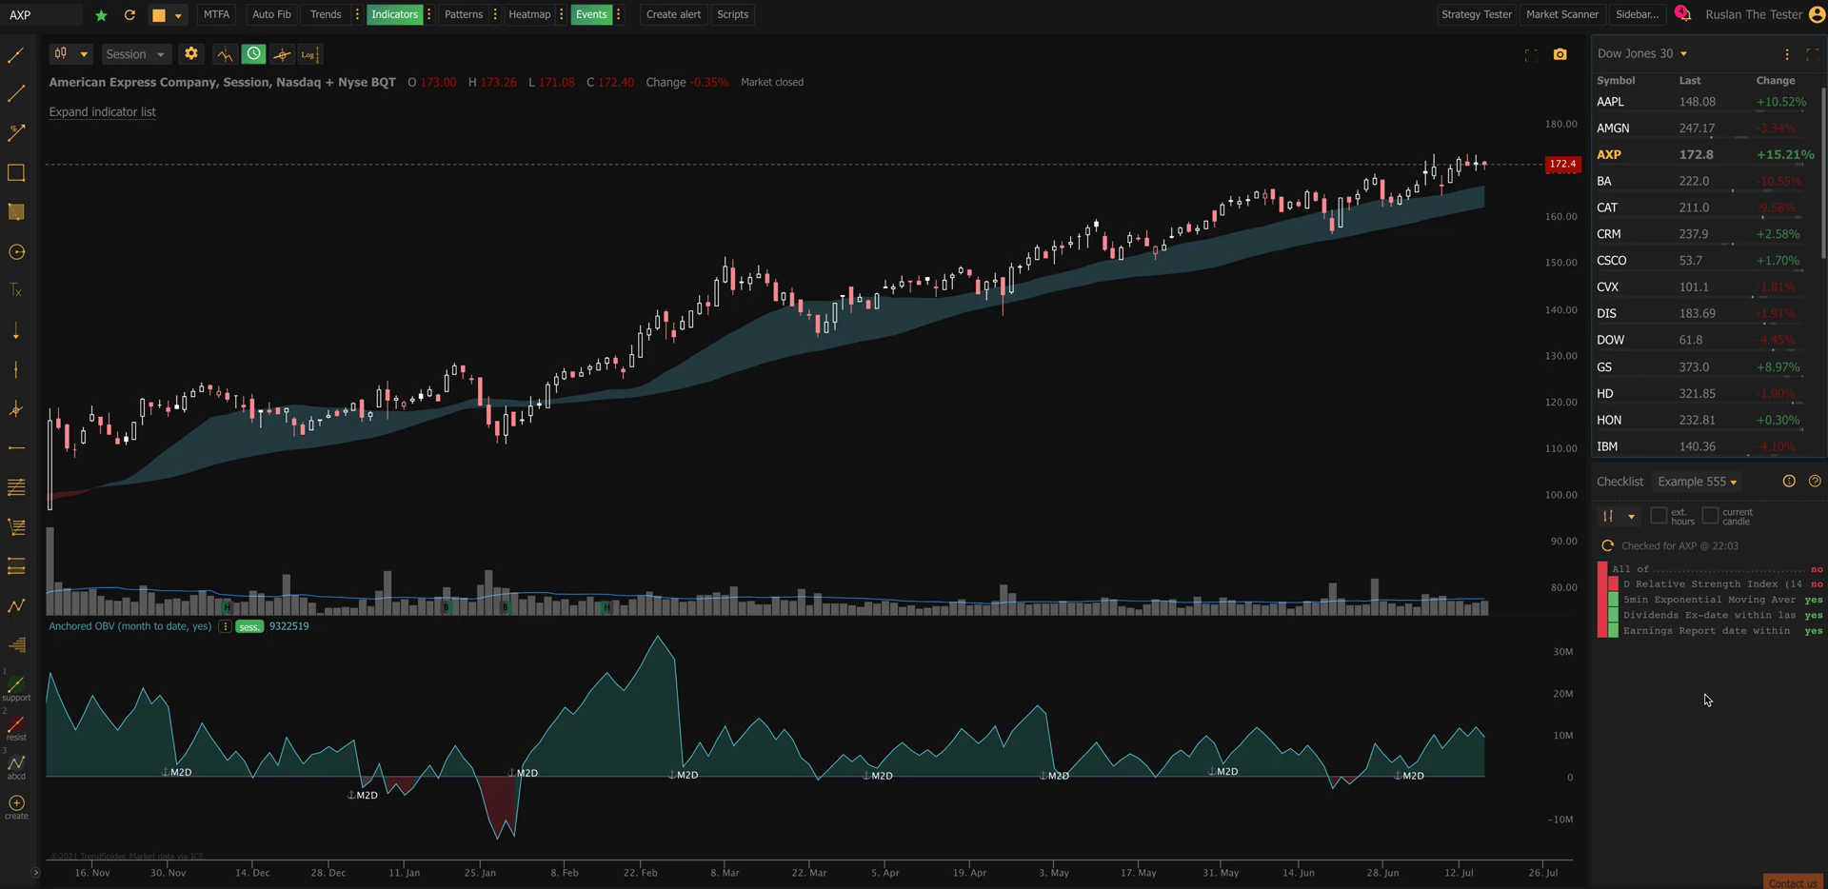
key("Down")
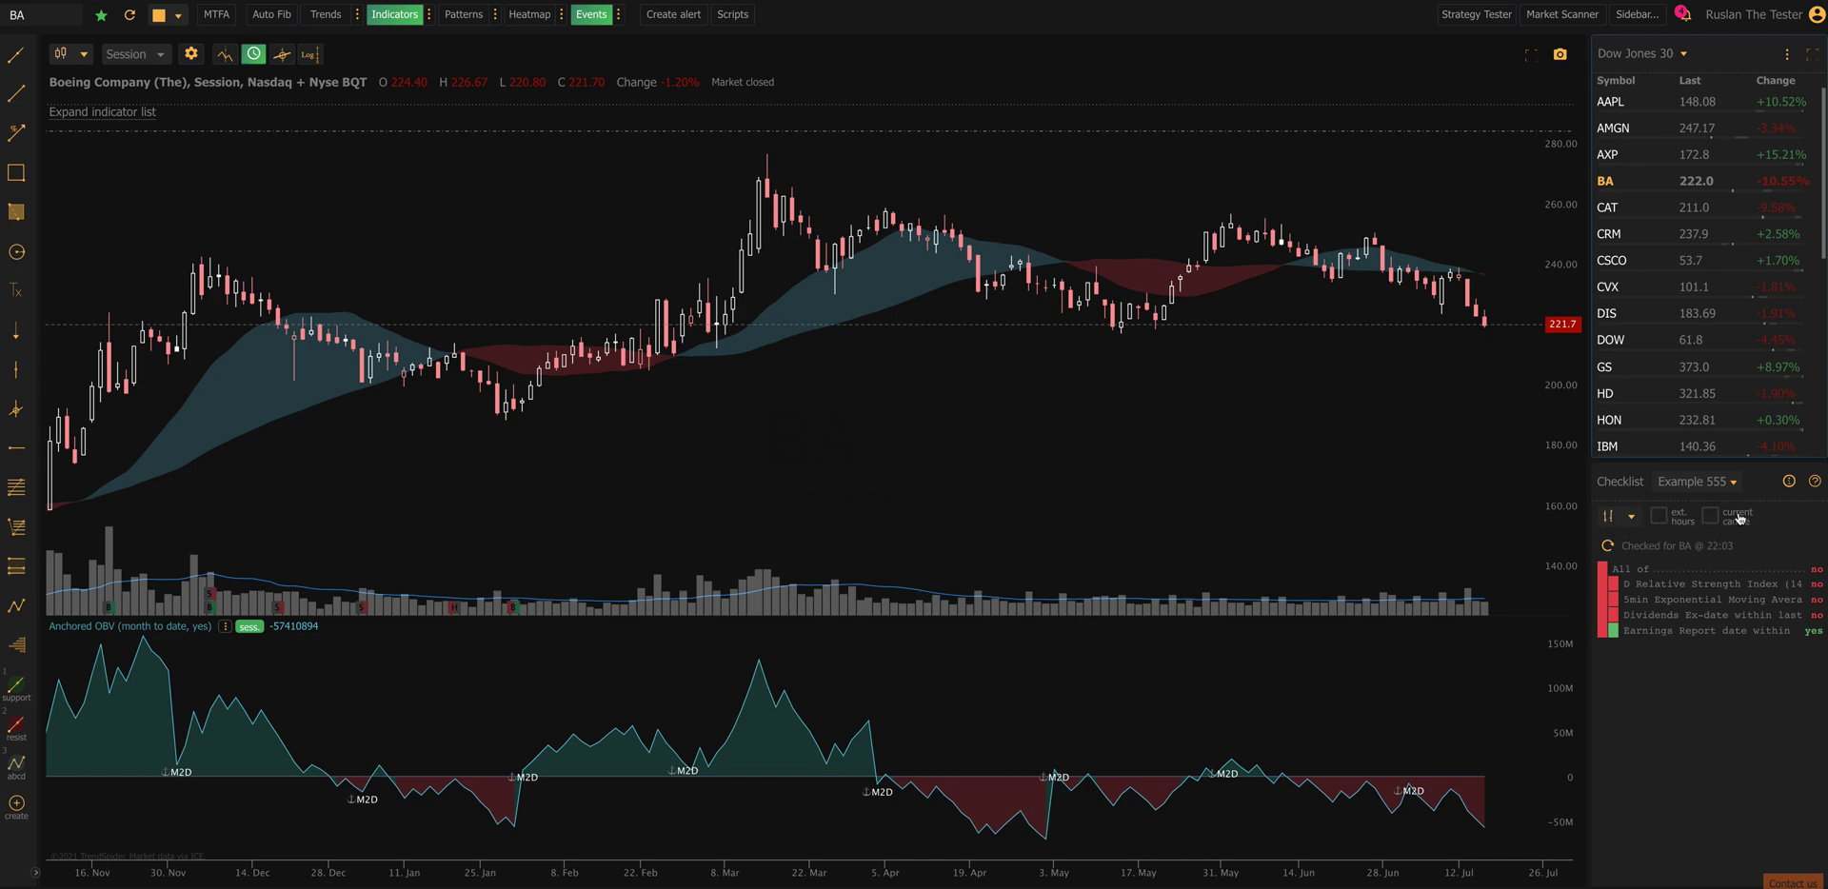
- Enable the checklist's current-candle option so BA's evaluation includes the open candle
mouse_move(1737, 517)
left_click(1738, 517)
left_click(1682, 521)
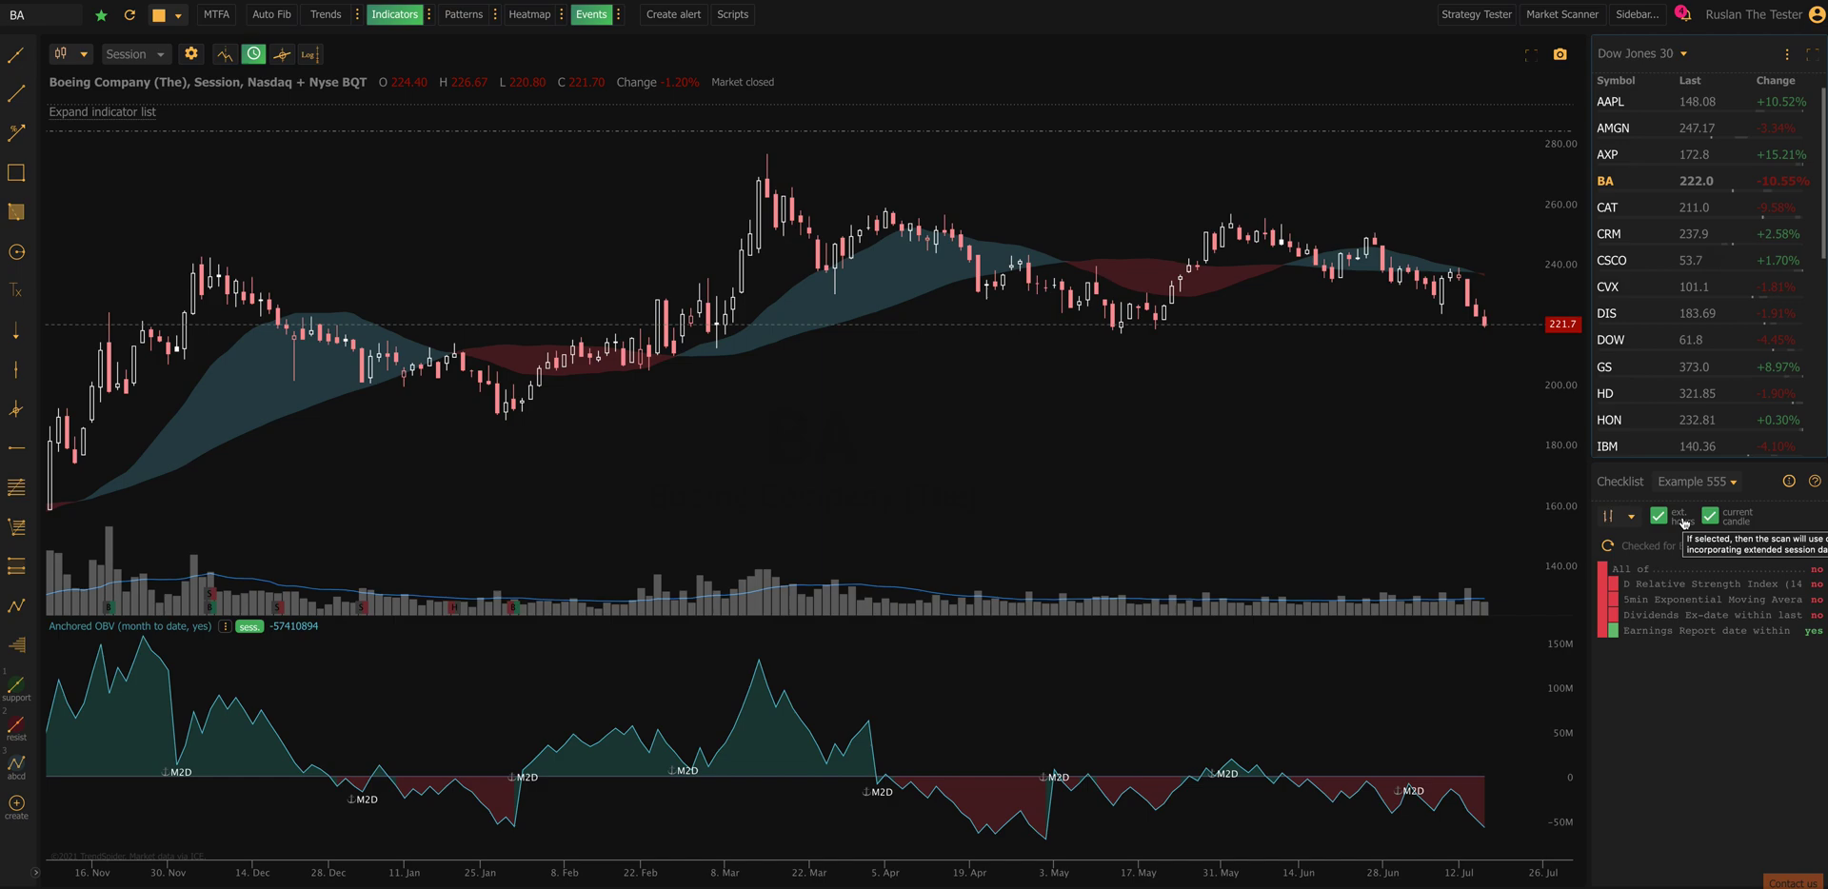
left_click(1682, 522)
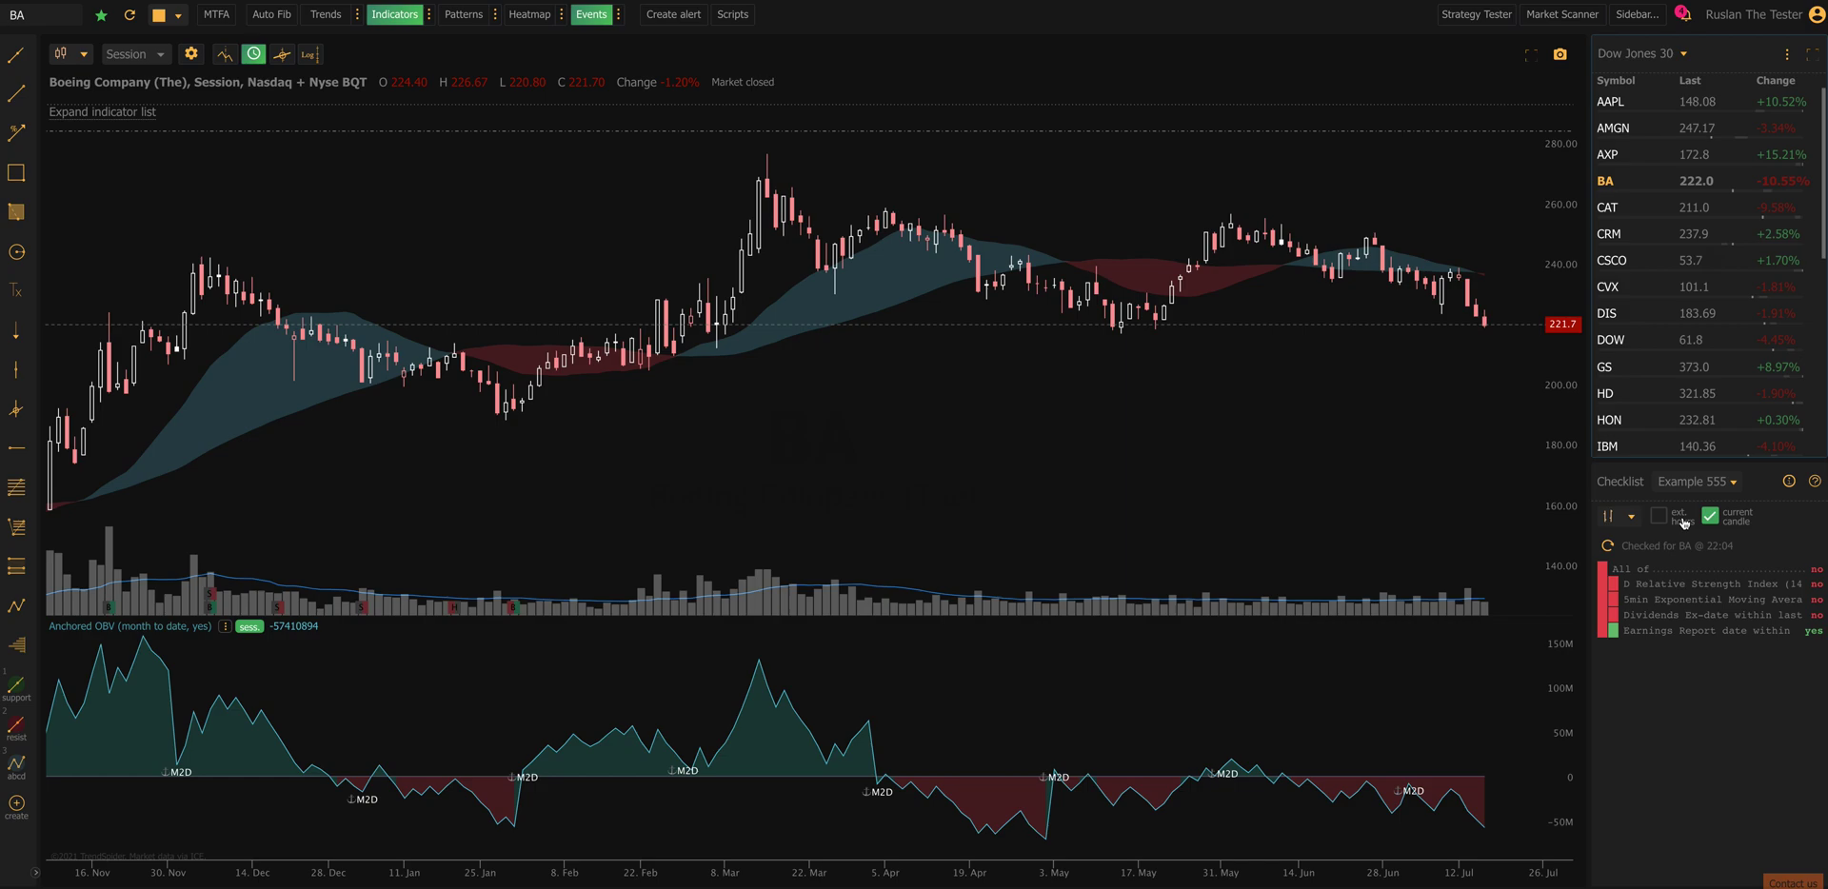
left_click(1620, 517)
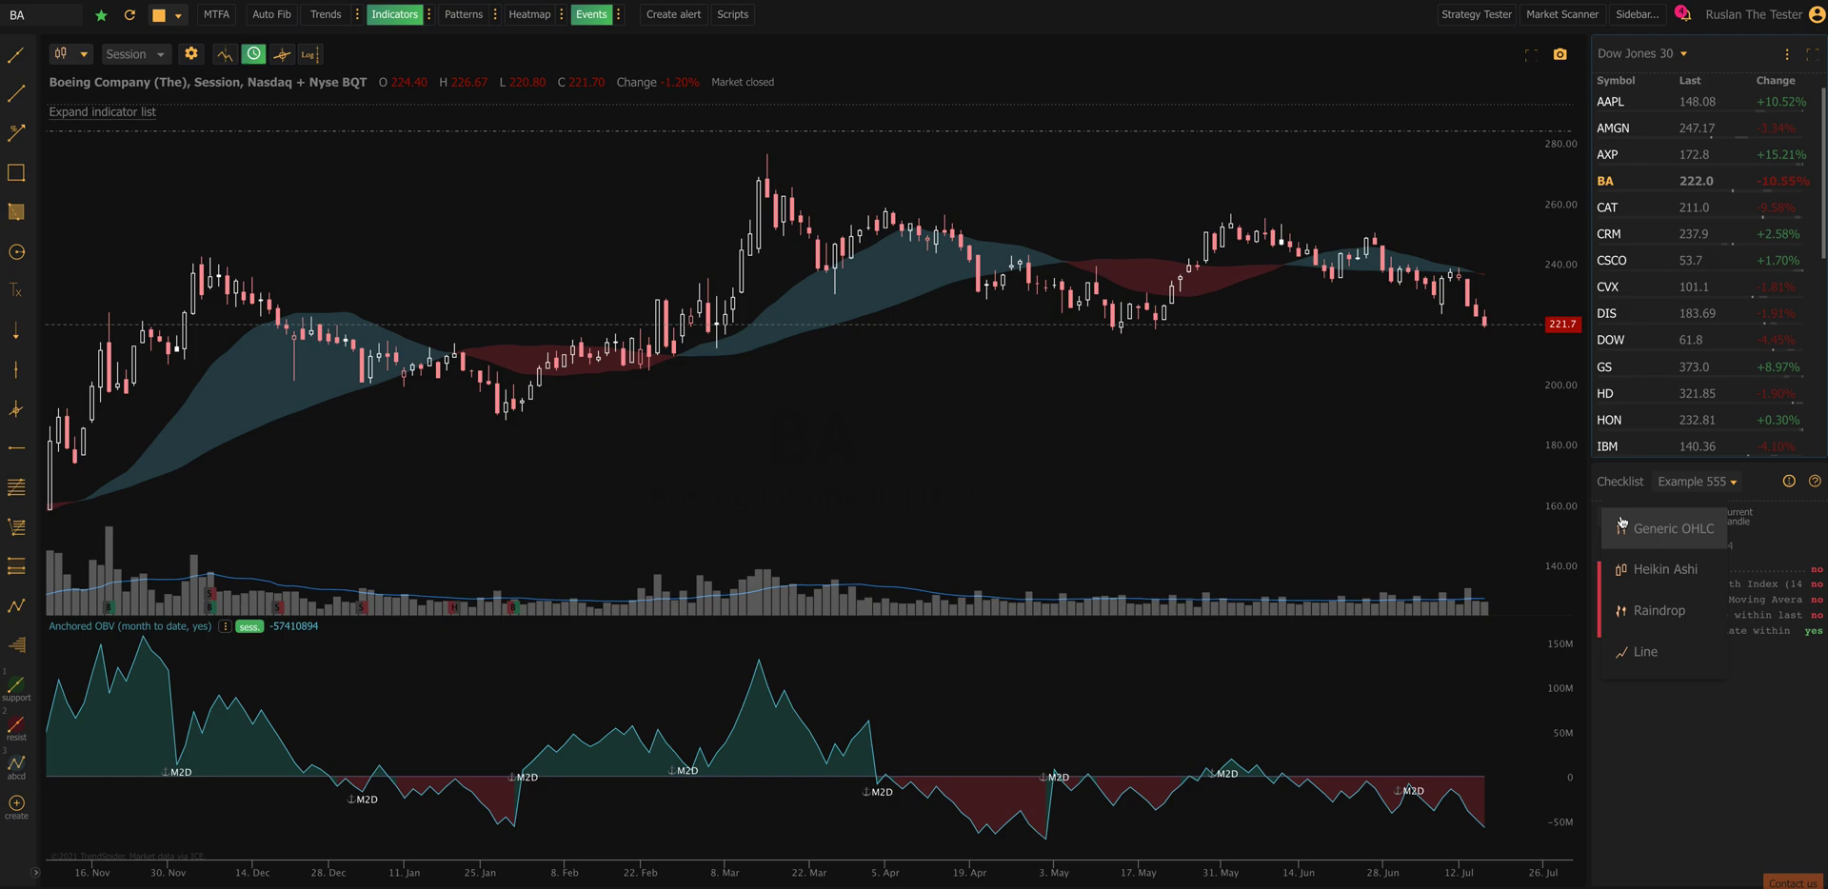
left_click(1621, 526)
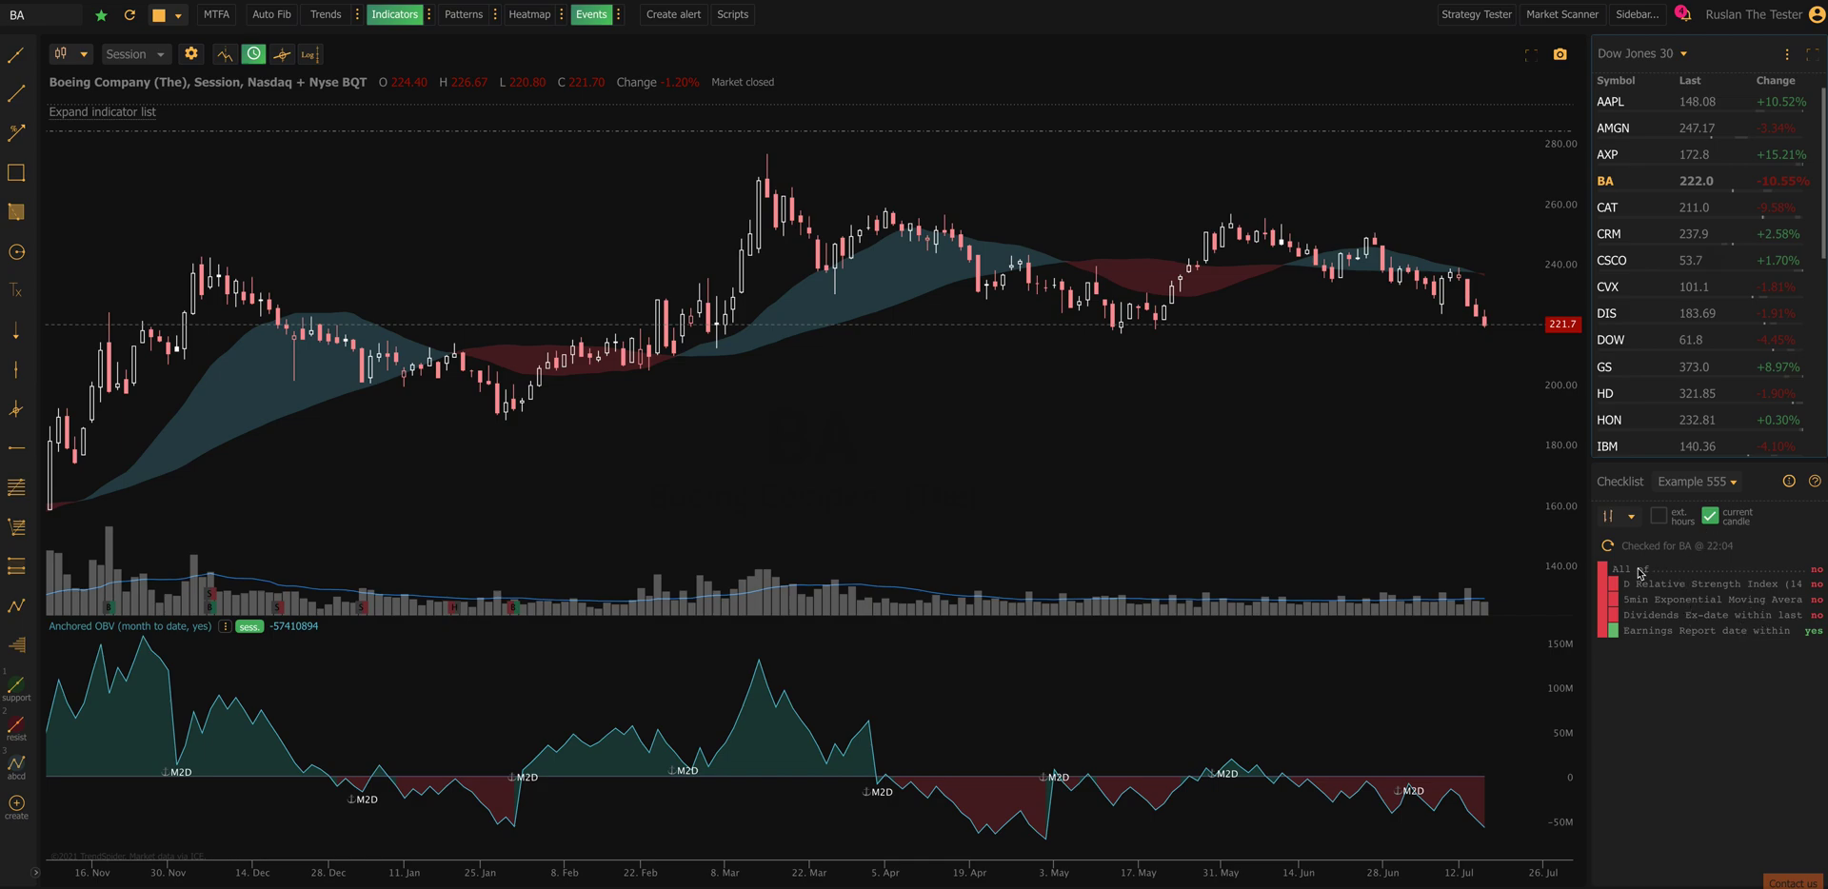
left_click(1607, 547)
- Step down the watchlist and switch the checklist to the FTF Cont template
key("Down")
key("Down")
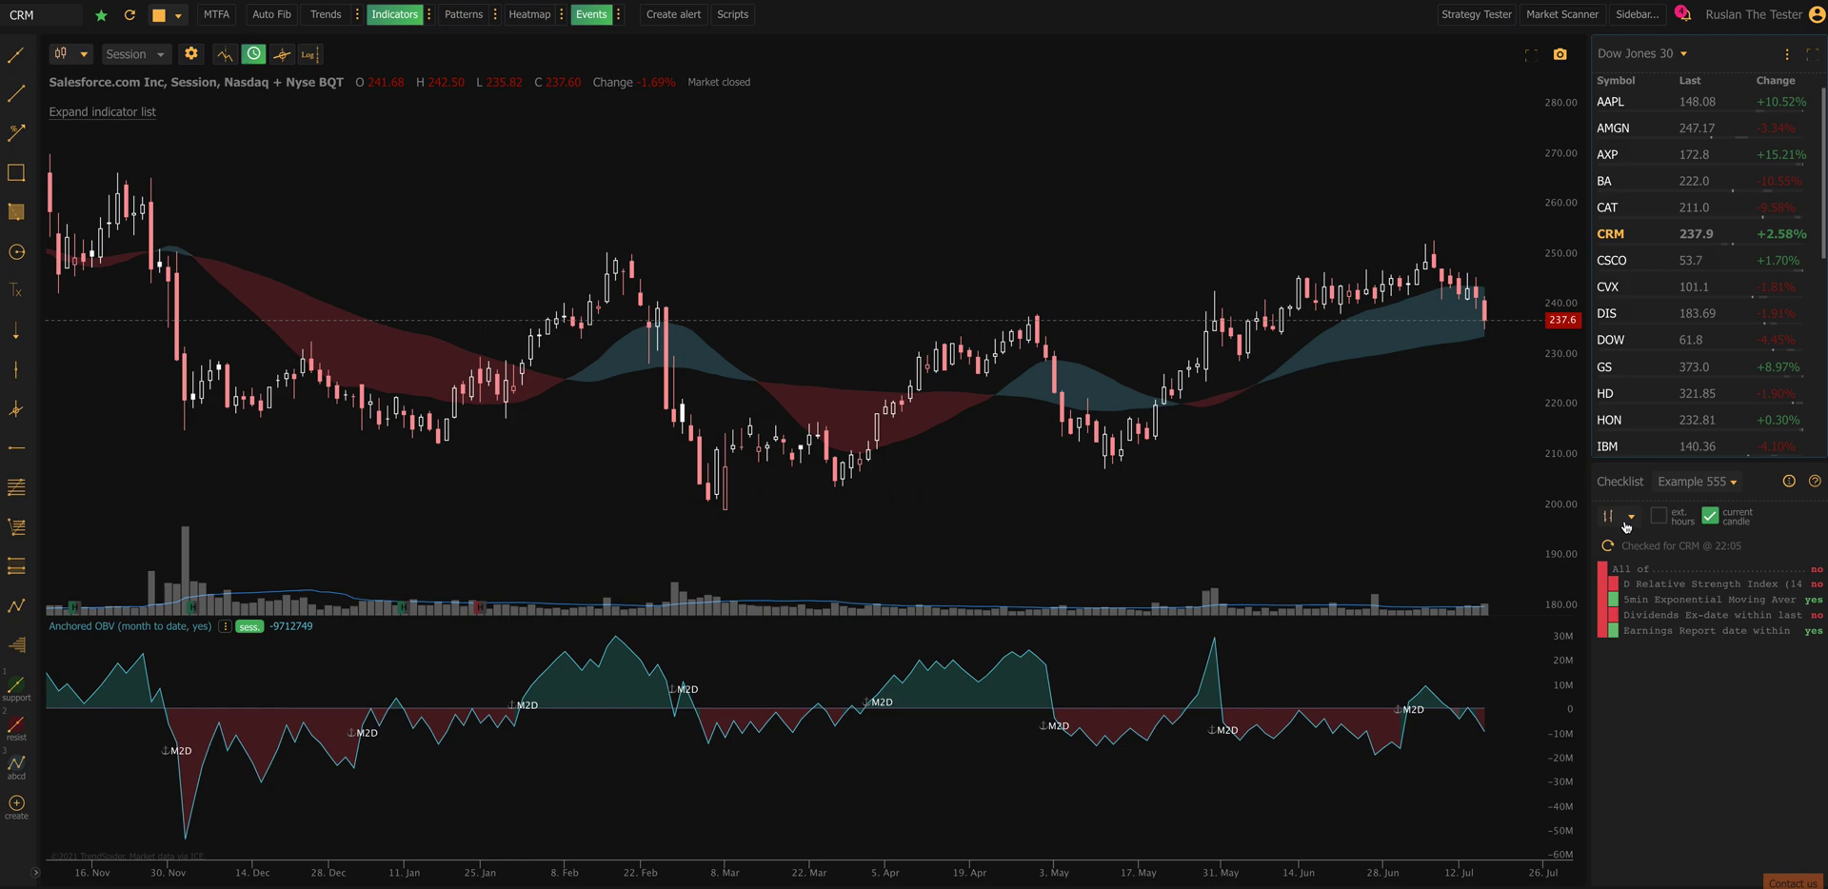
left_click(1727, 484)
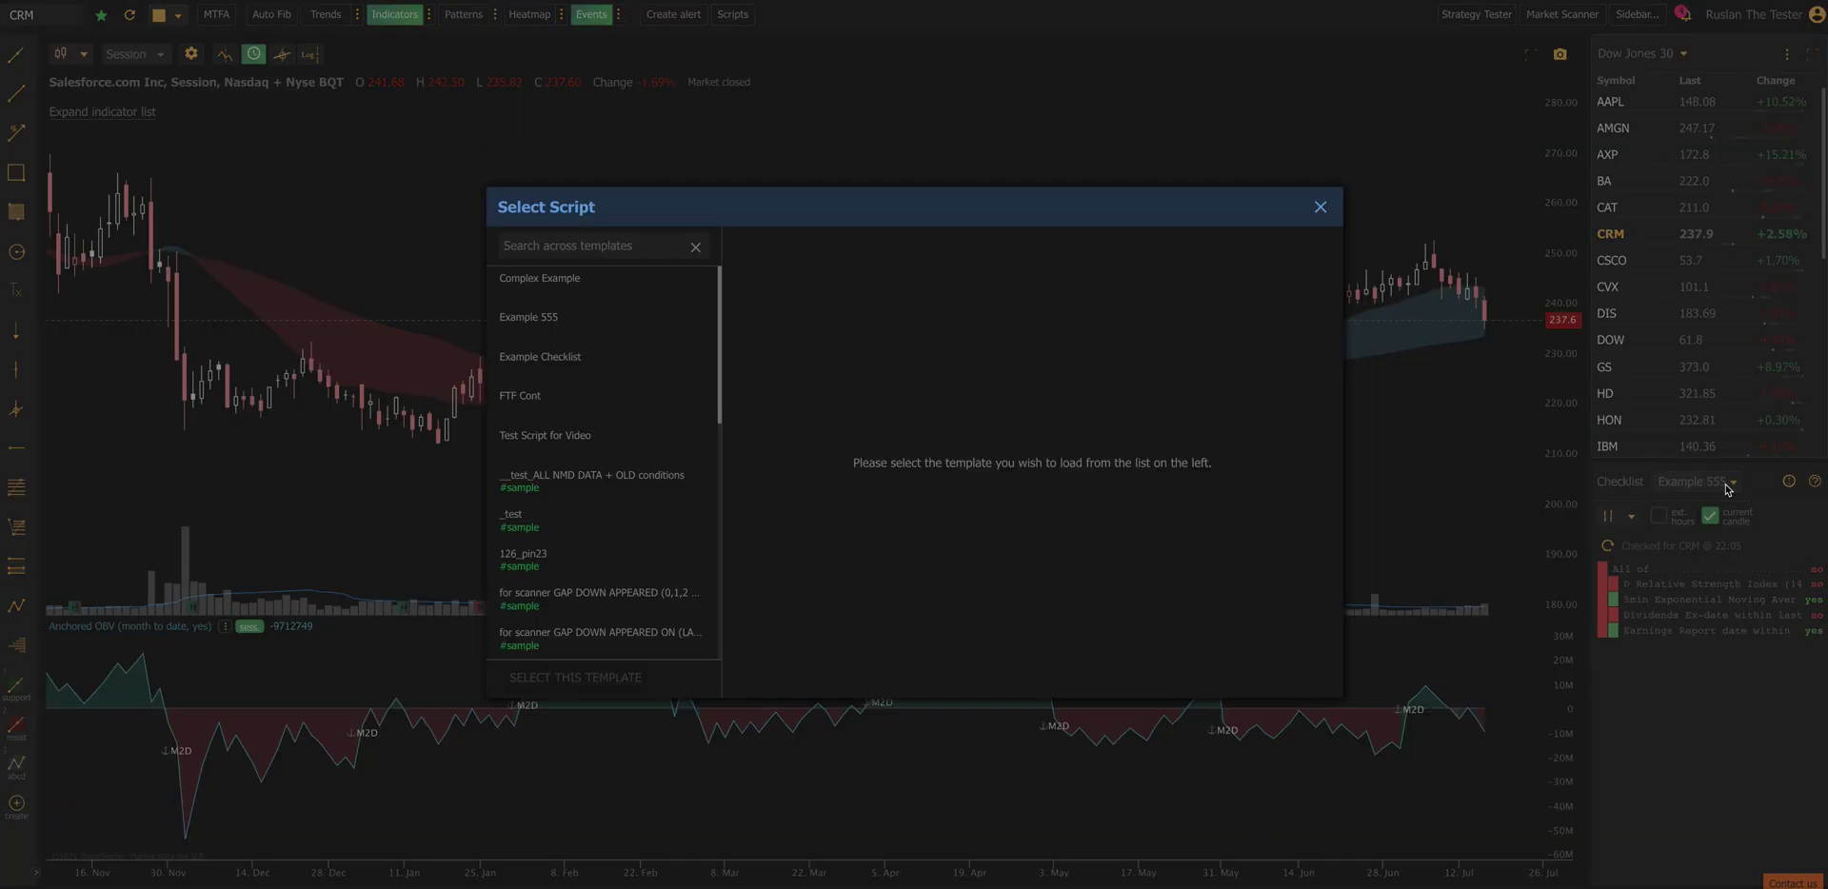
left_click(585, 396)
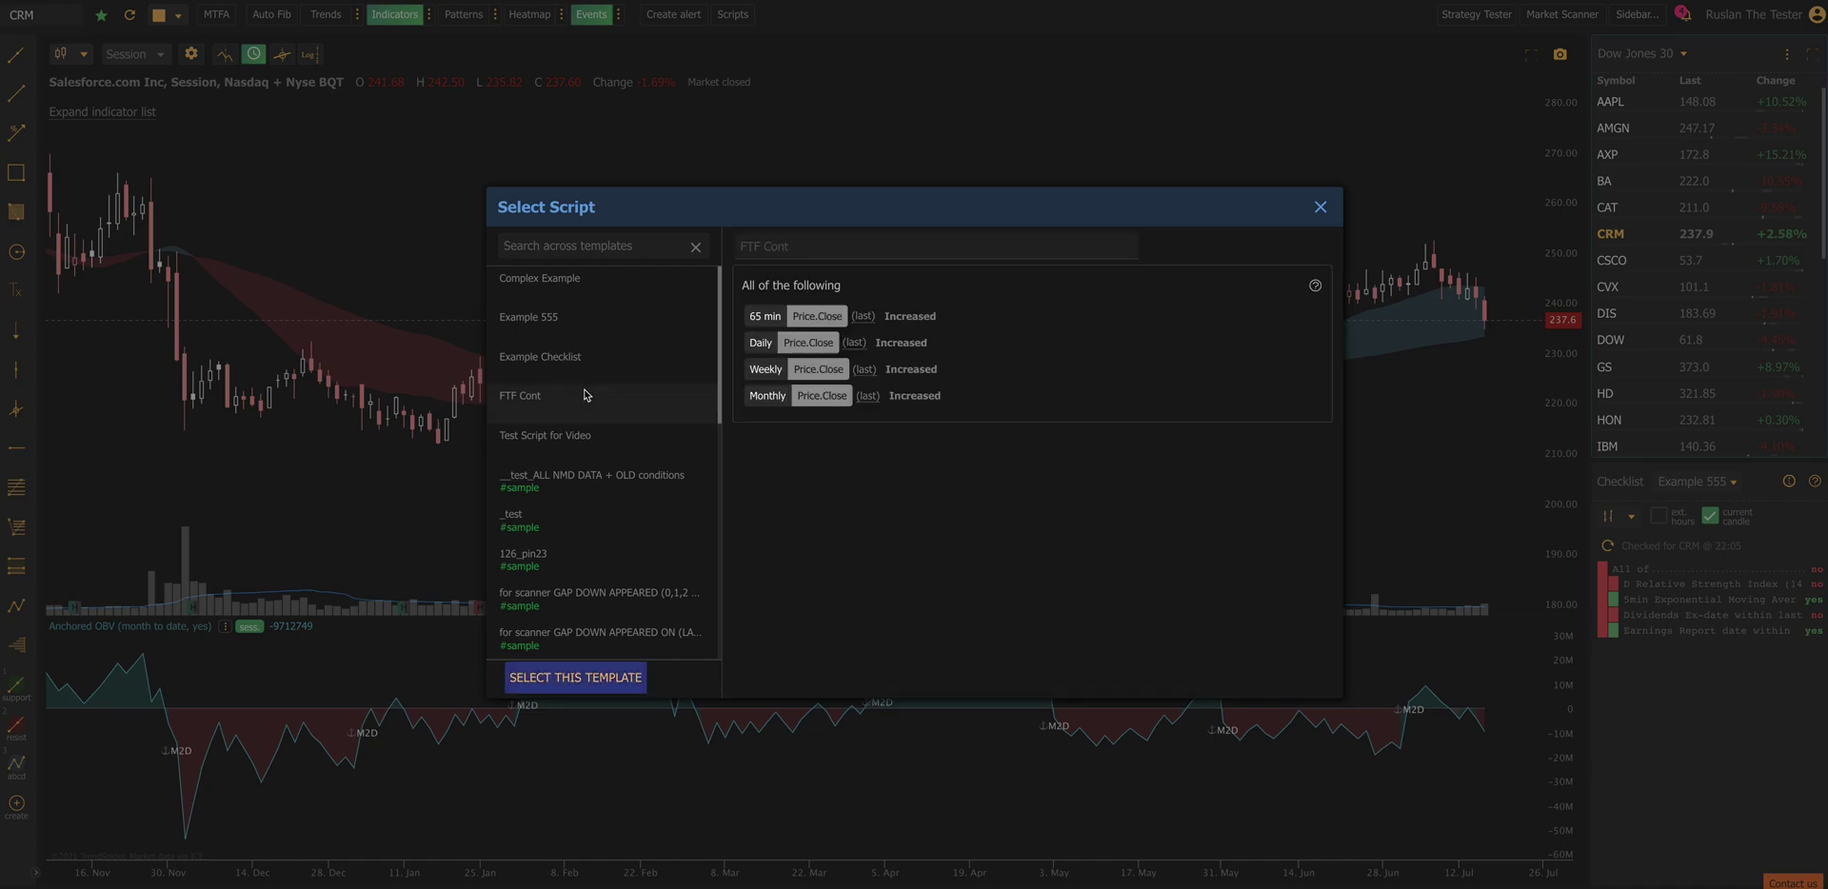
left_click(590, 693)
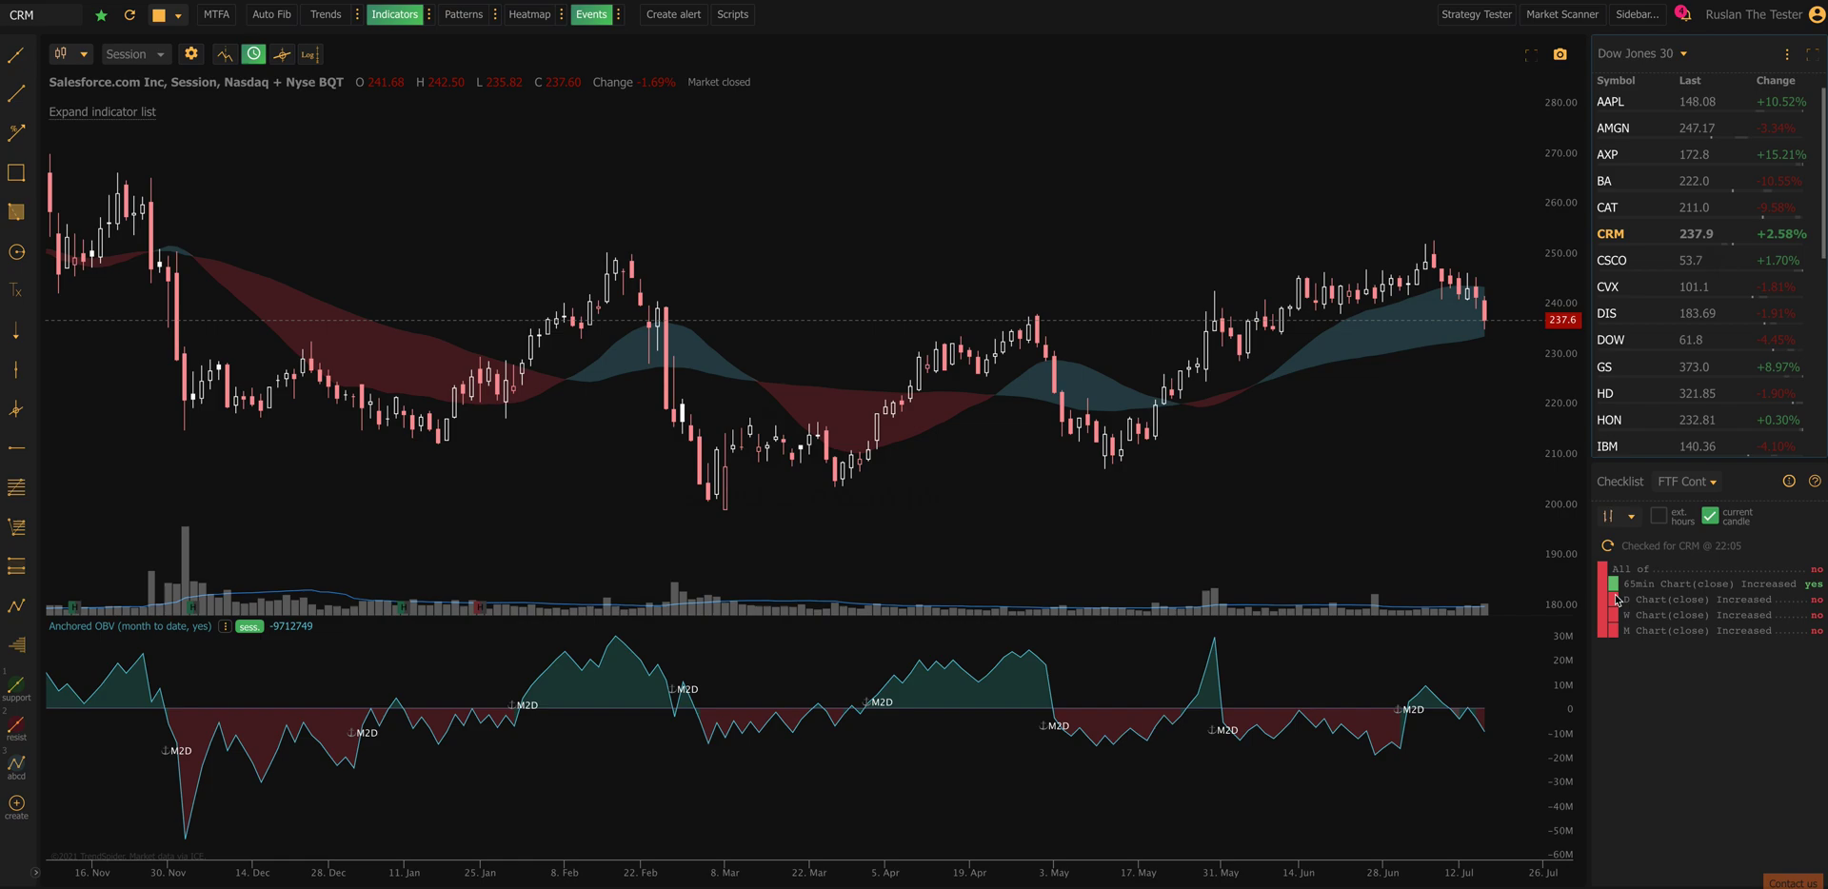
- Step through CSCO and CVX in the watchlist, then go back to AXP
key("Down")
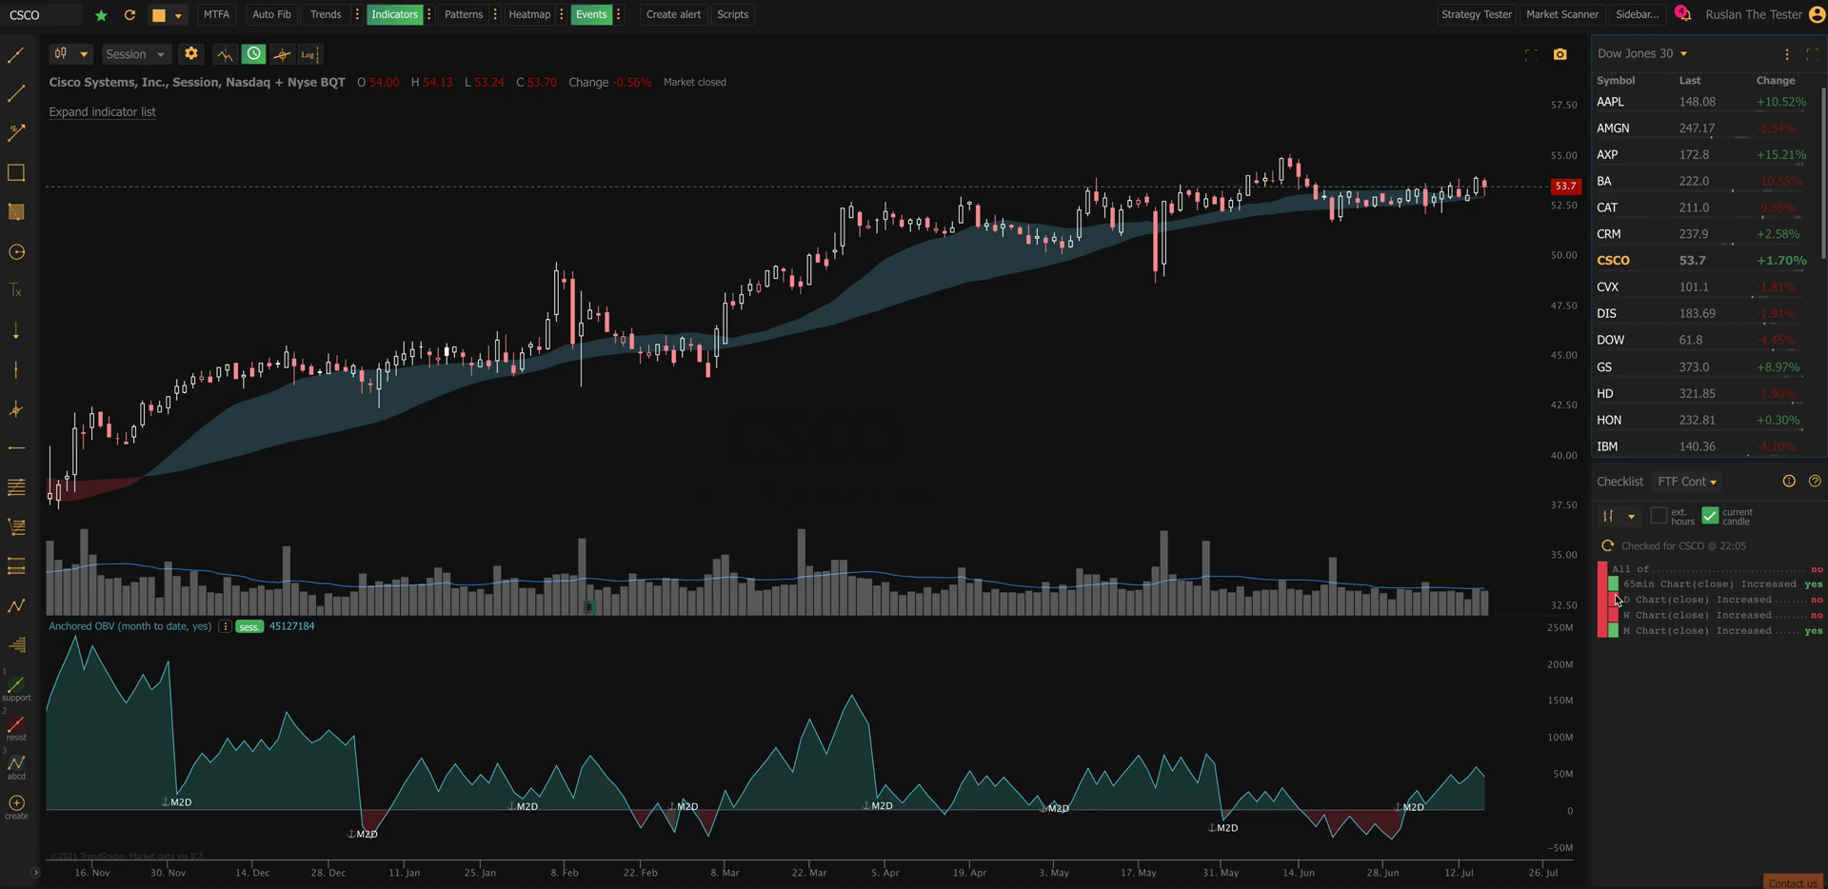
key("Down")
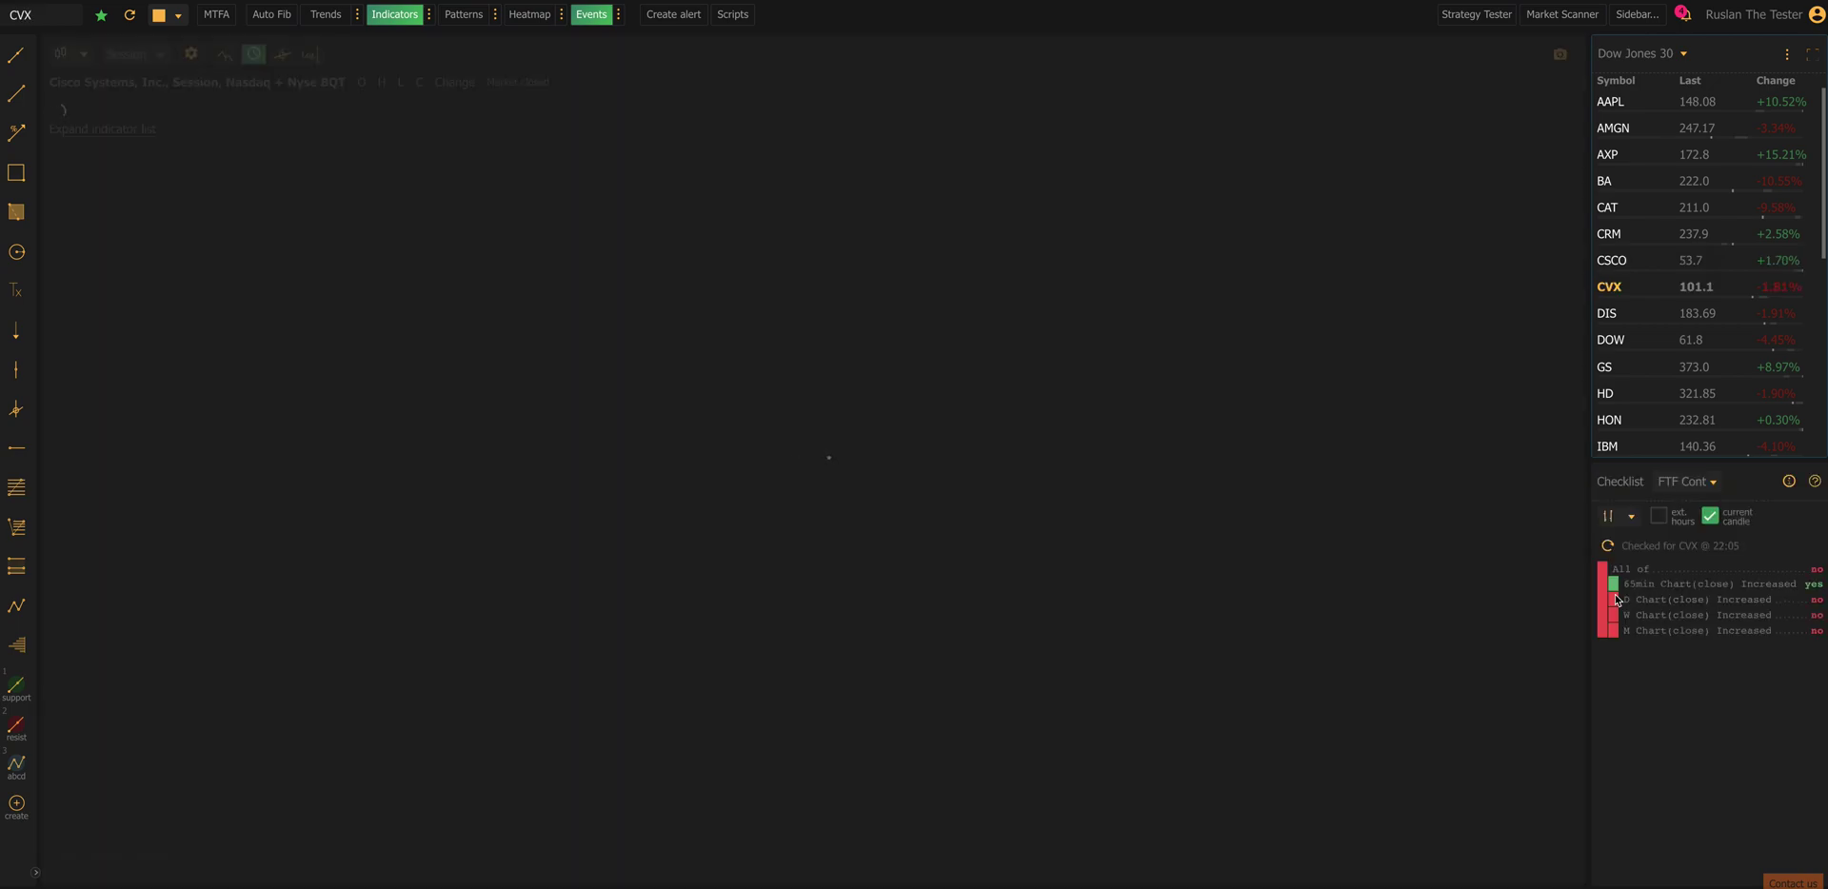
left_click(1652, 154)
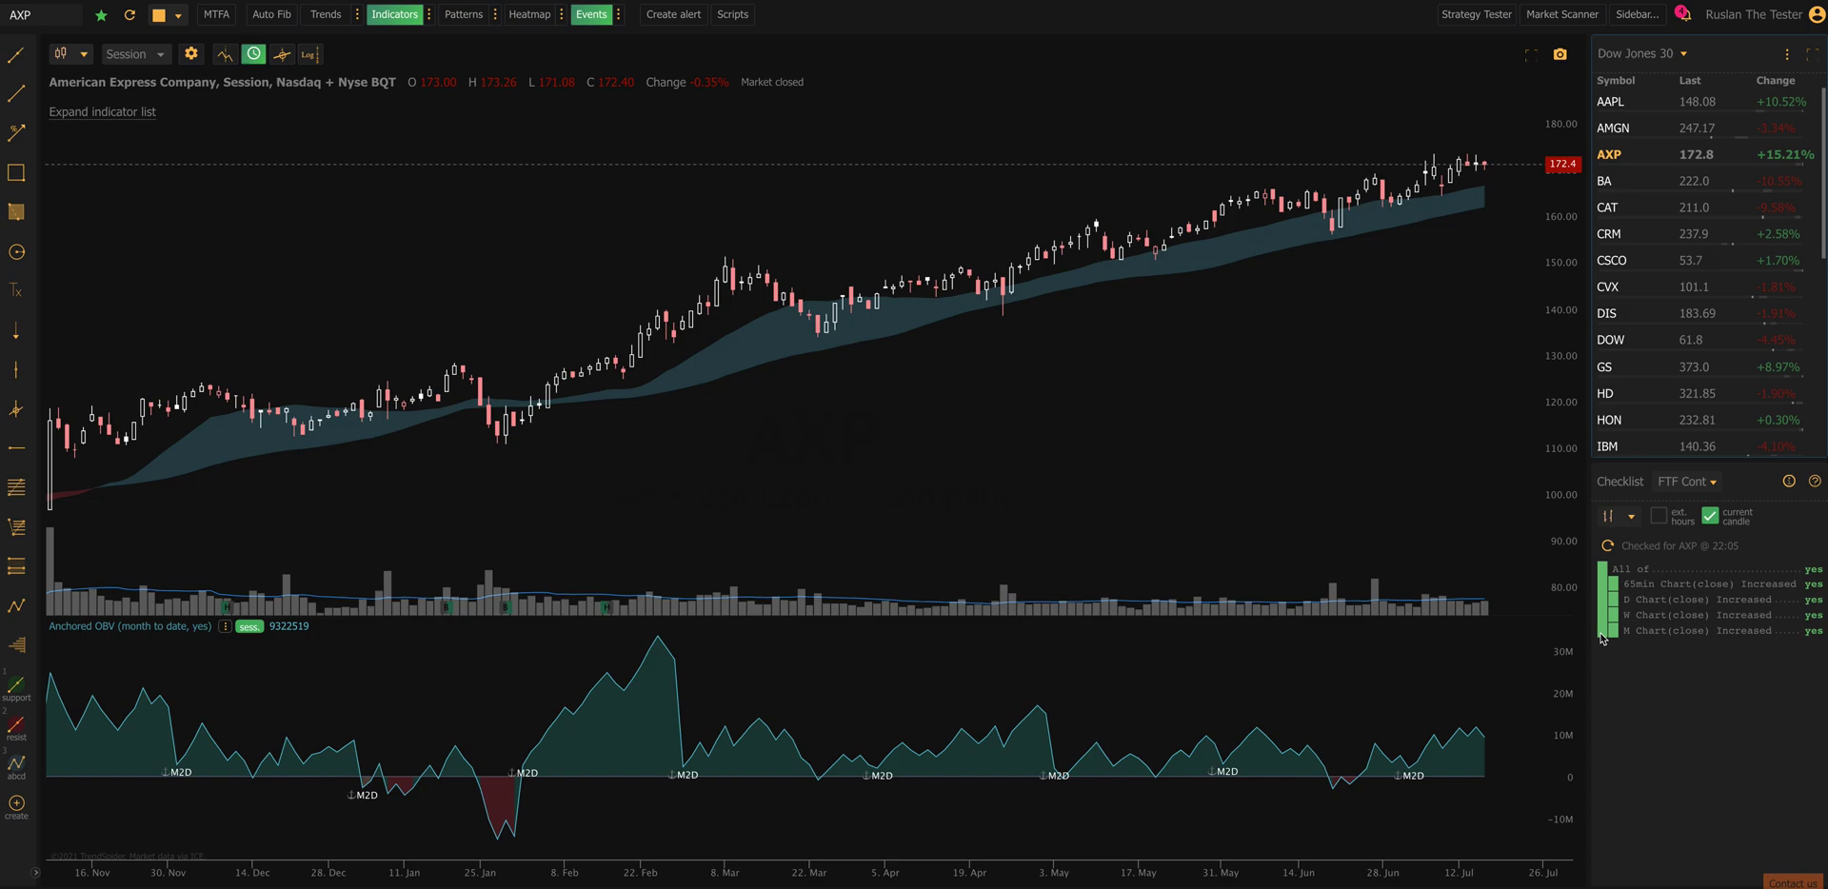
- Load the Complex Example template into the checklist to evaluate AXP
left_click(1696, 483)
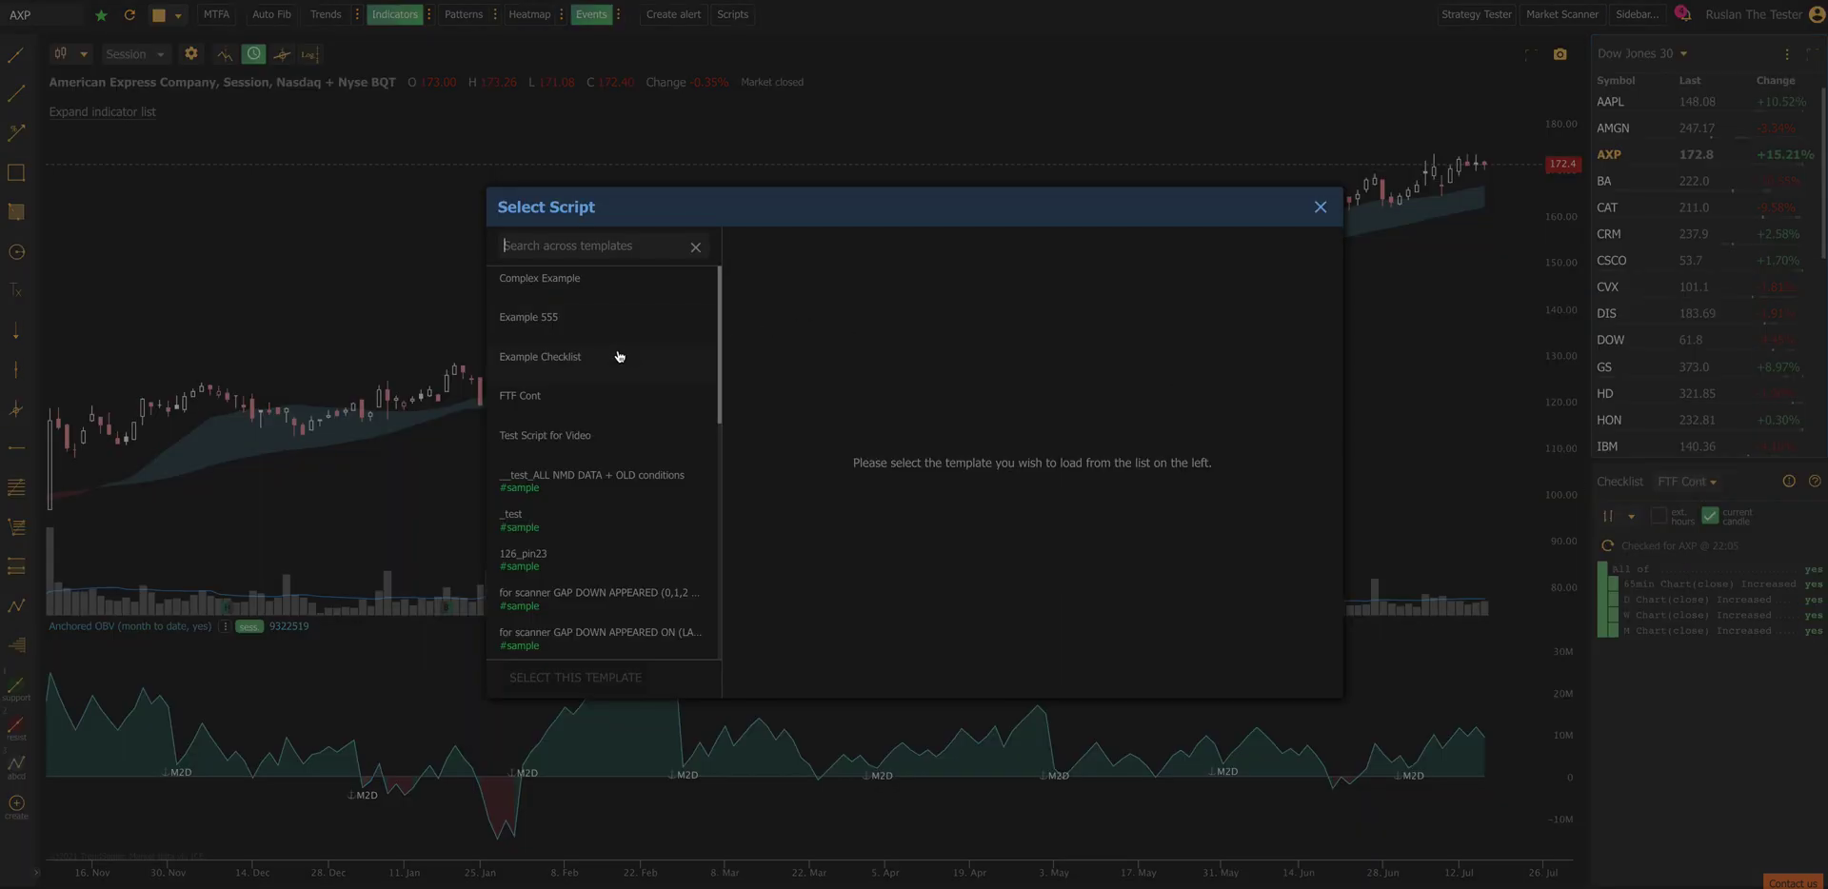
left_click(591, 279)
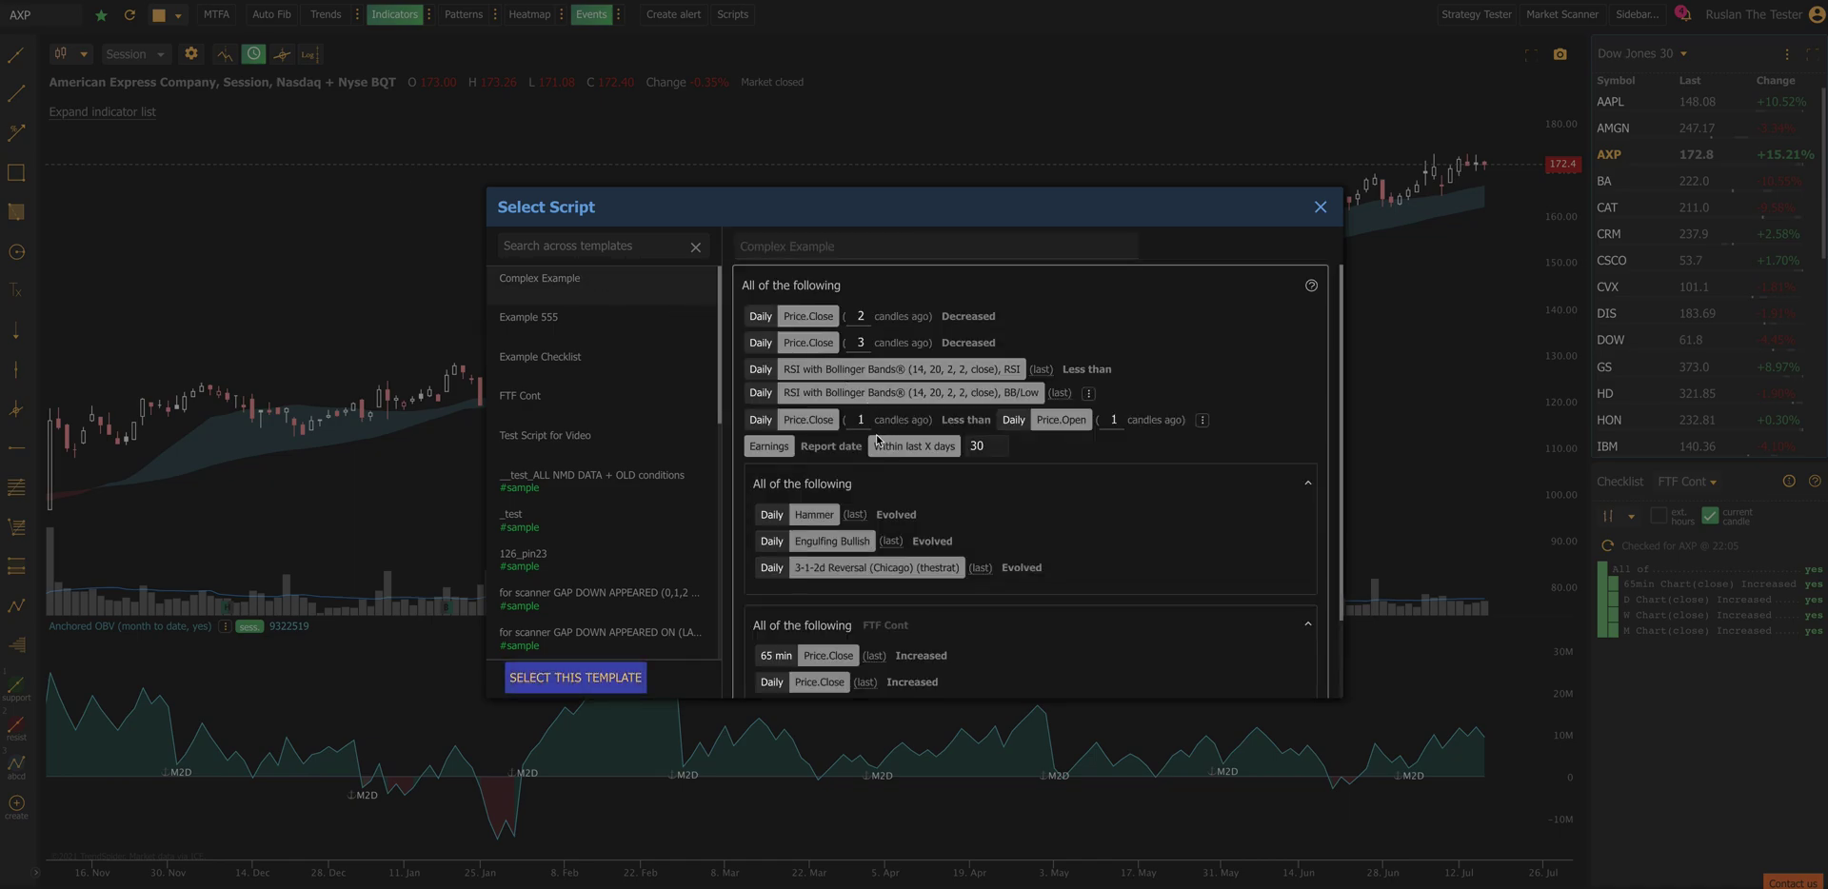
scroll(878, 438, "down", 2)
left_click(582, 677)
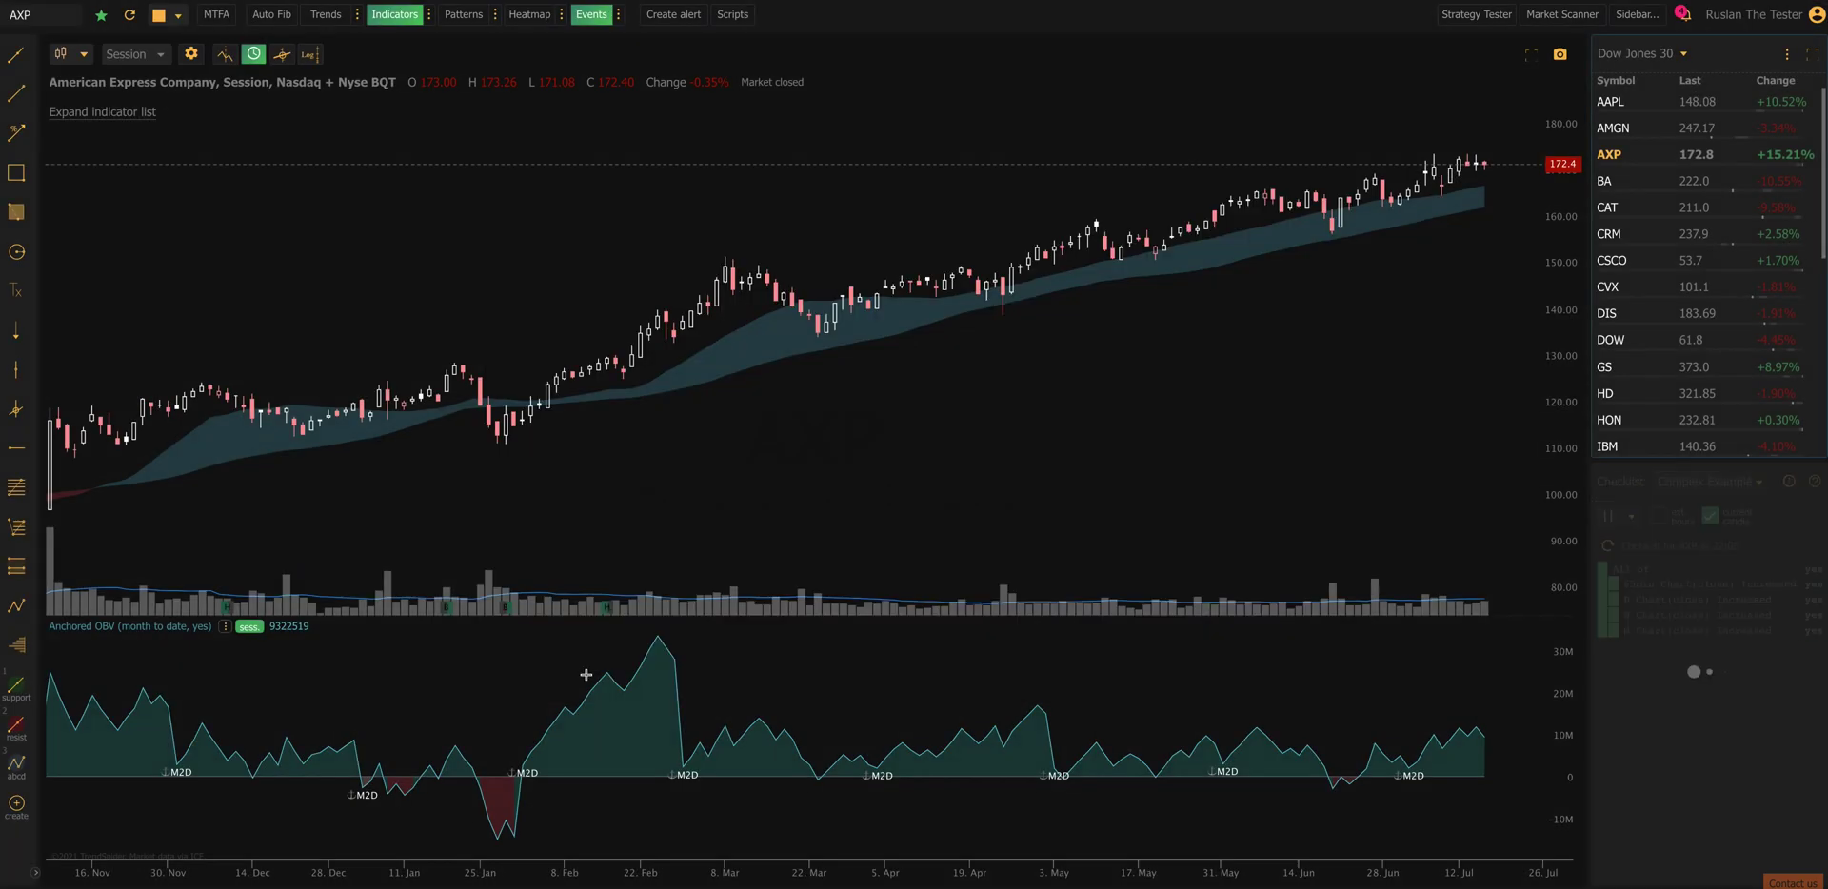